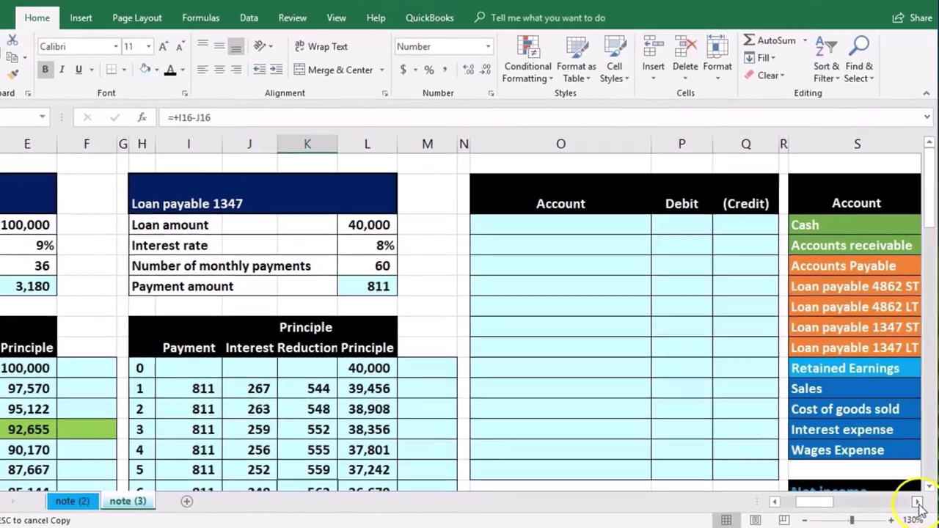
- Examine the short-term and long-term rows for loans payable 4862 and 1347 in the trial balance
left_click(918, 502)
left_click(918, 503)
left_click(918, 503)
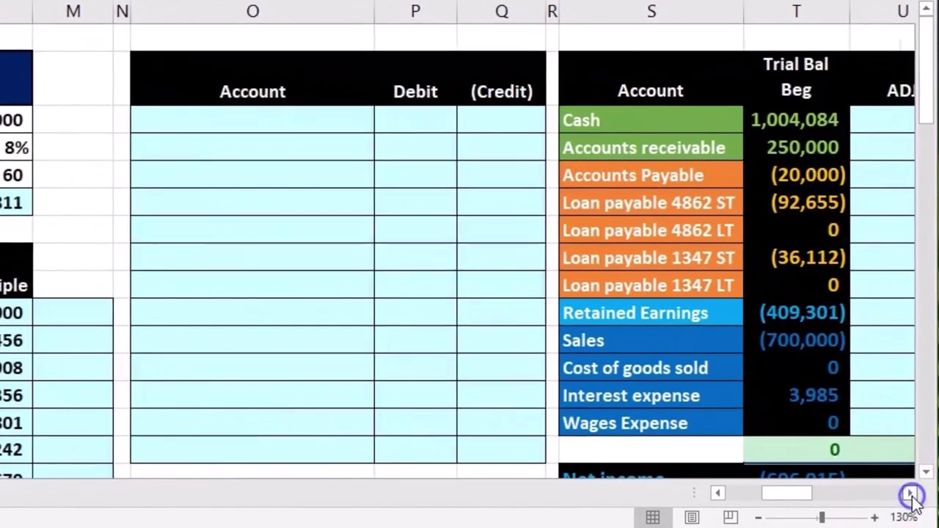
left_click(912, 496)
left_click(911, 496)
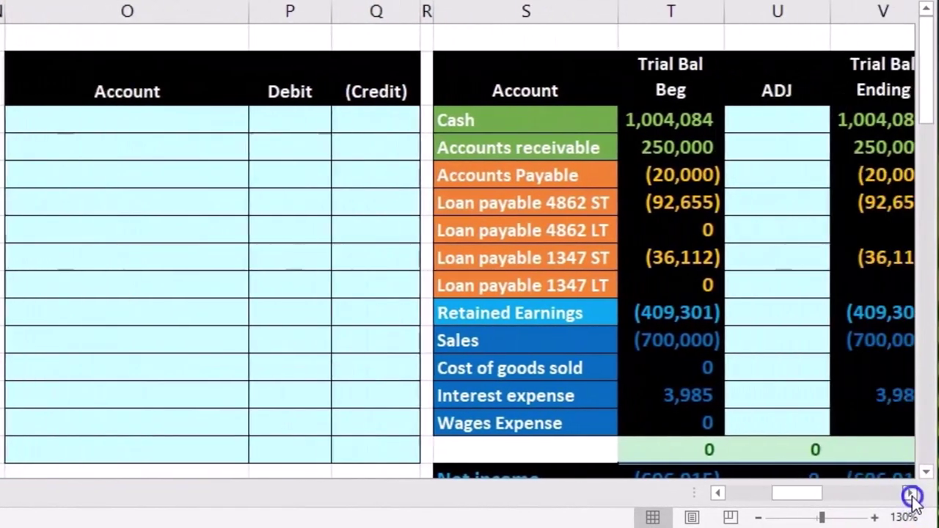
left_click(911, 496)
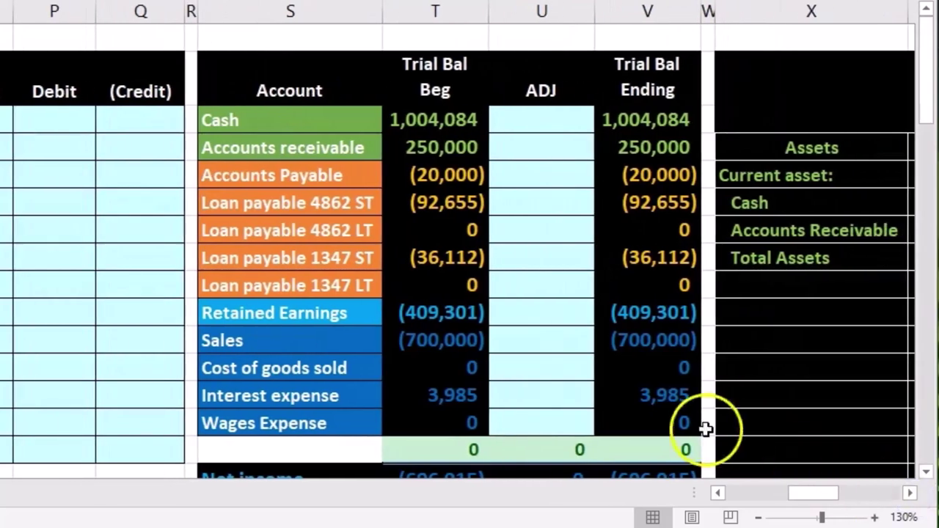
left_click(331, 205)
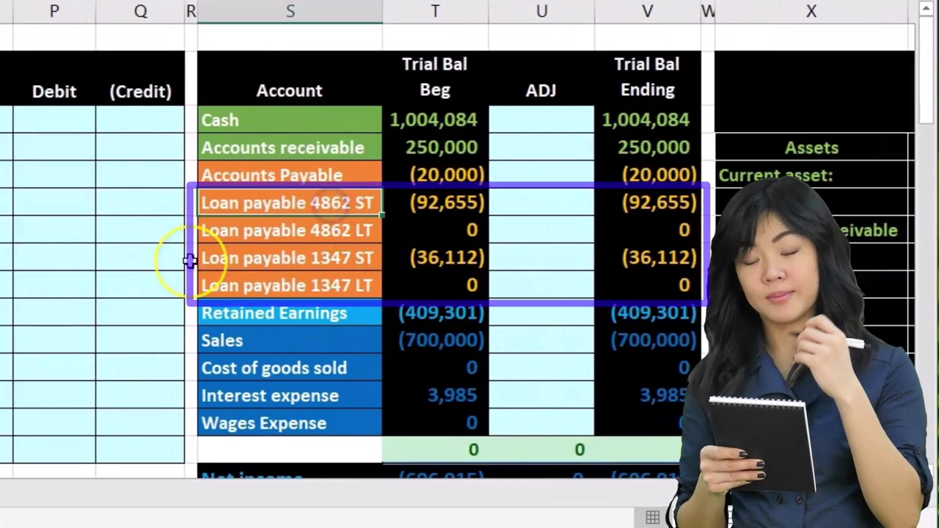
left_click(290, 257)
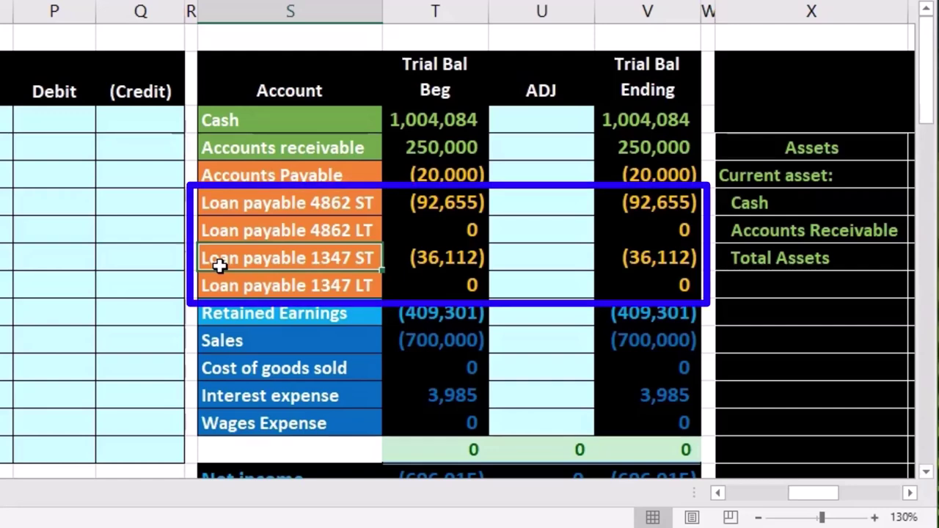
- Compare the short-term and long-term account rows of each loan payable across the trial balance columns
left_click(910, 495)
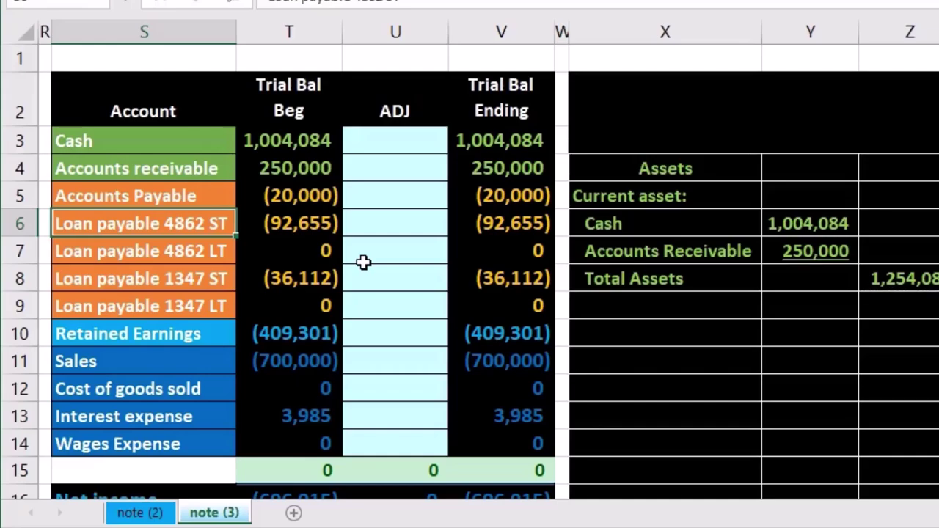
key("Down")
key("Down")
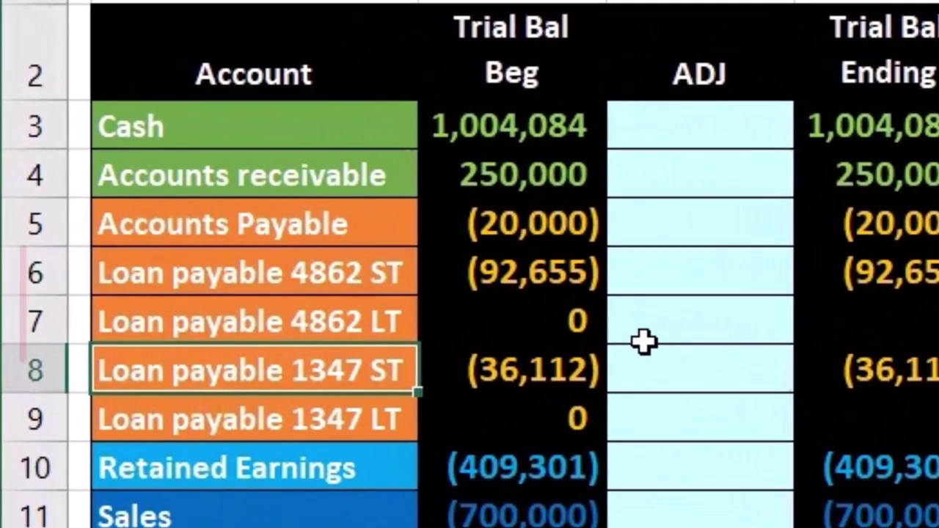
key("Up")
key("Up")
key("Down")
key("Down")
key("Down")
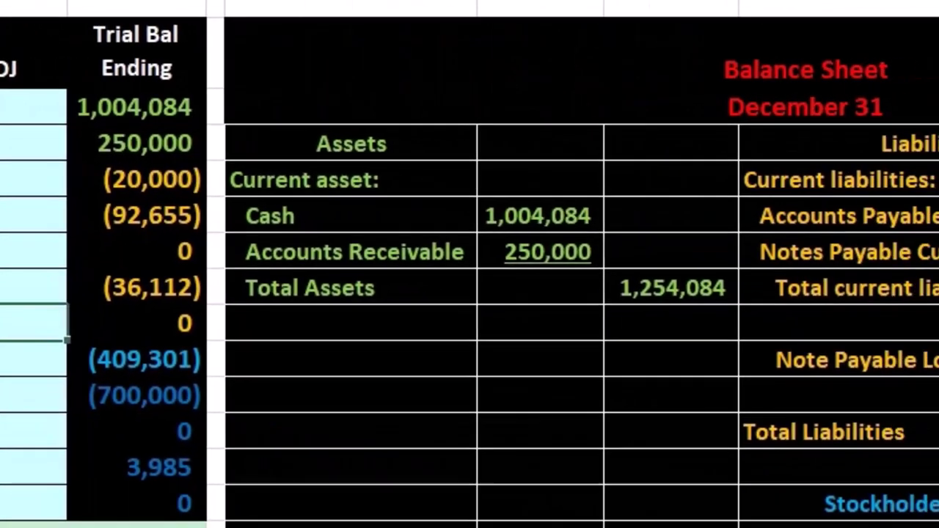
- Clear the Notes Payable Current Portion amount on the balance sheet
left_click(353, 319)
left_click(712, 301)
left_click(824, 301)
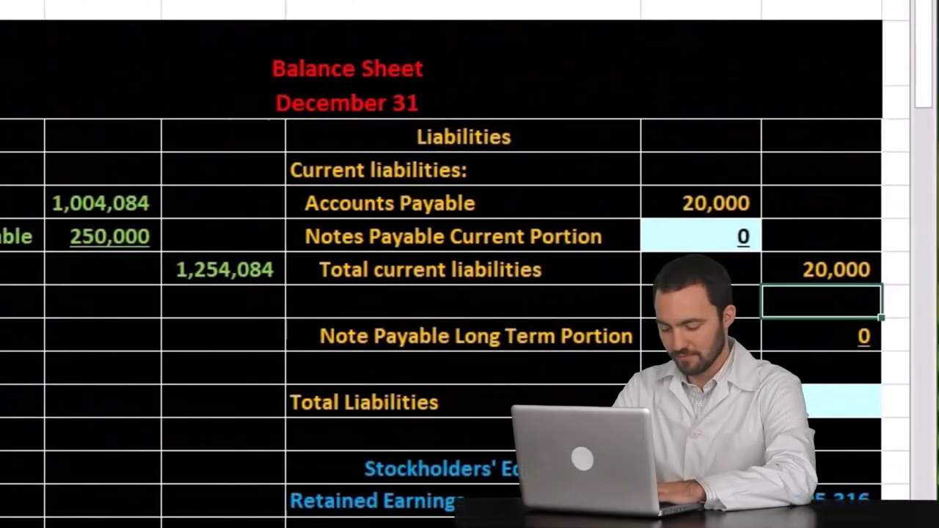
key("Up")
key("Up")
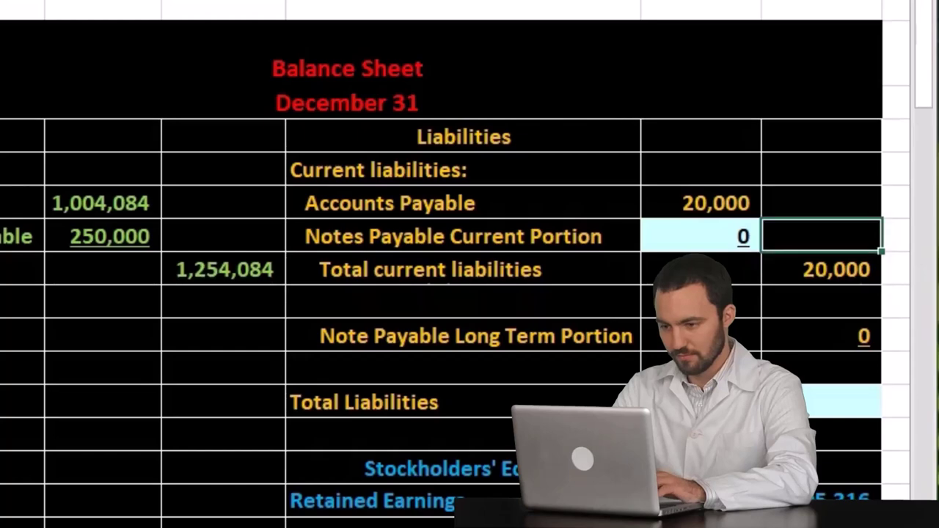
key("Left")
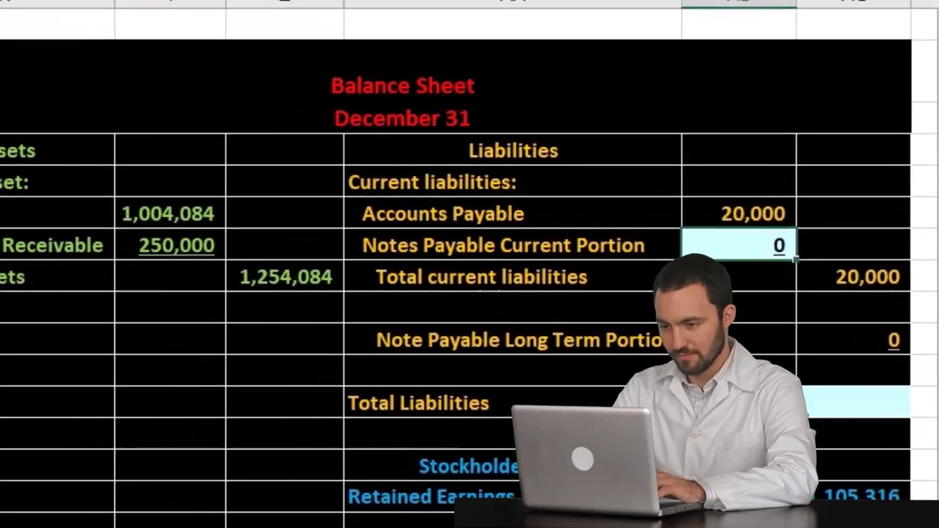
key("Delete")
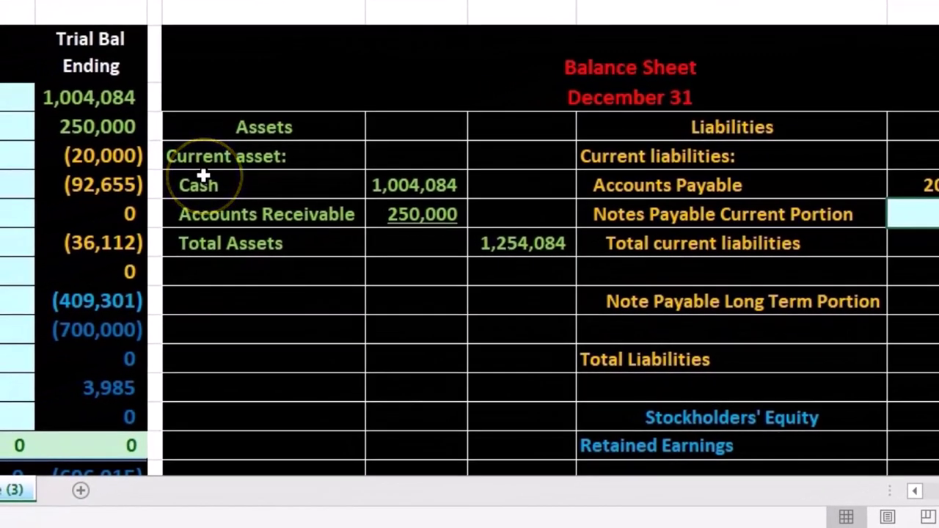
- Check the ending trial balance column and total assets formula, and compare total assets with total liabilities and owner's equity on the balance sheet
left_click_drag(94, 99, 144, 413)
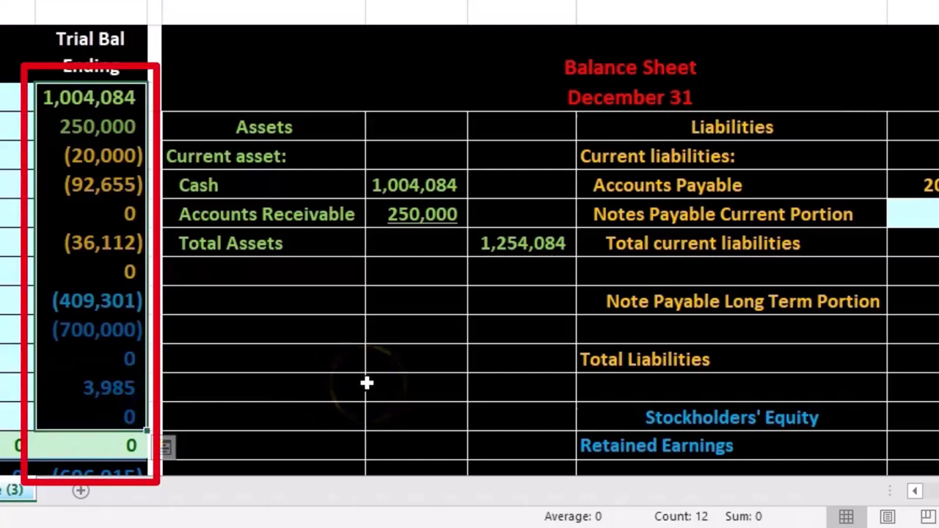
scroll(440, 389, "down", 2)
left_click(507, 384)
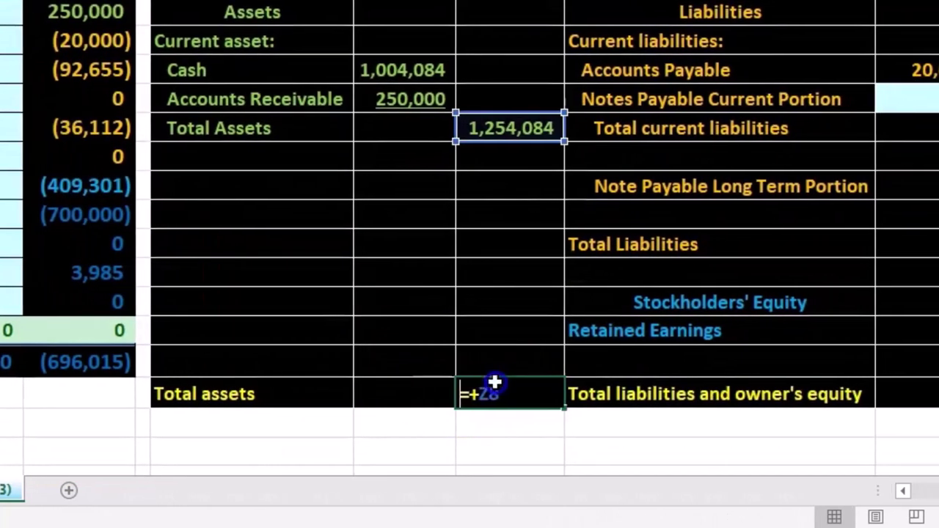
type("=+Z8")
key("Return")
scroll(753, 304, "up", 1)
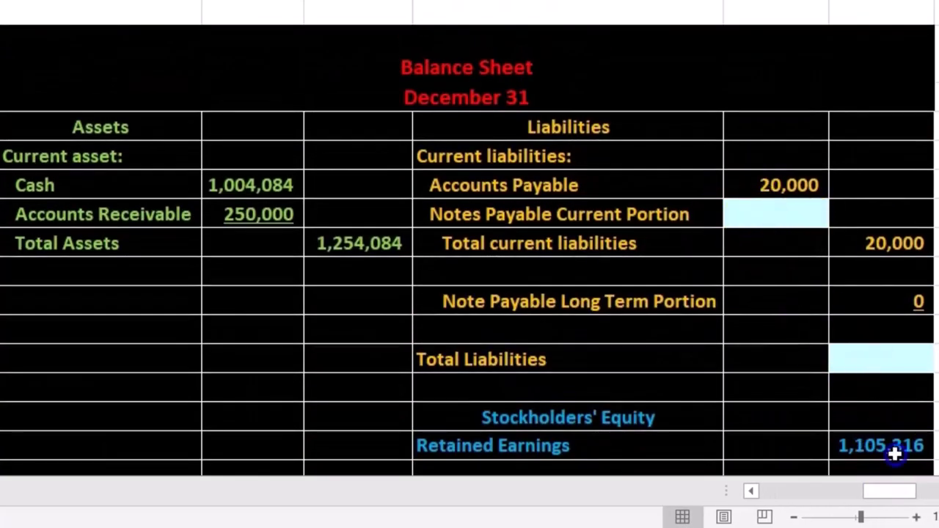
key("Return")
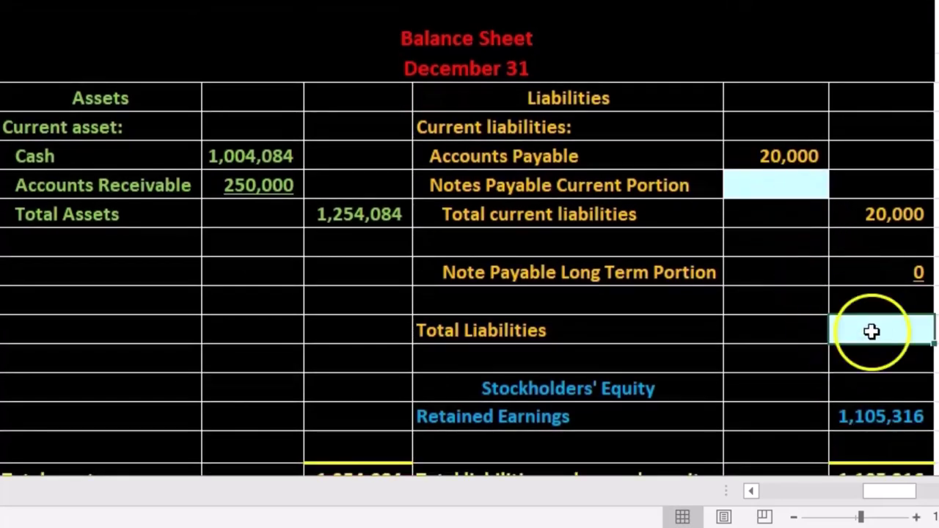
scroll(871, 332, "down", 2)
left_click(388, 358)
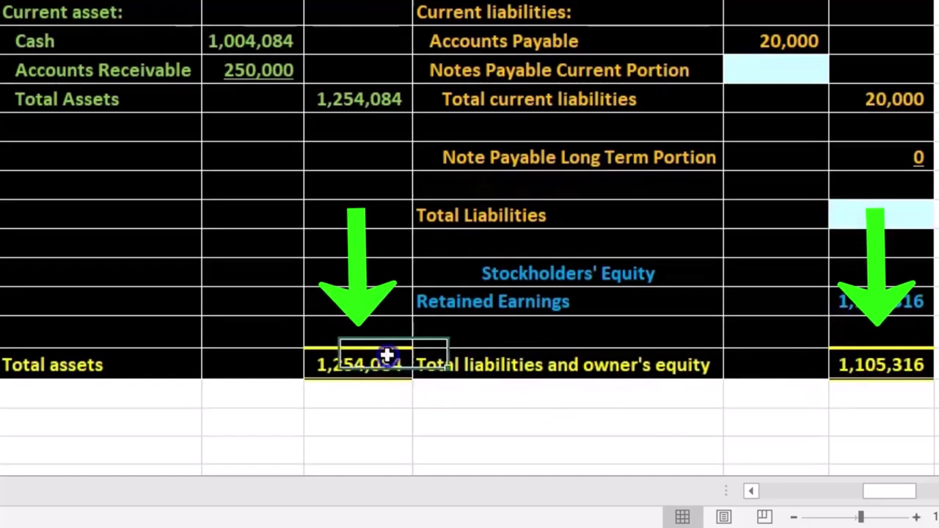
left_click(871, 364)
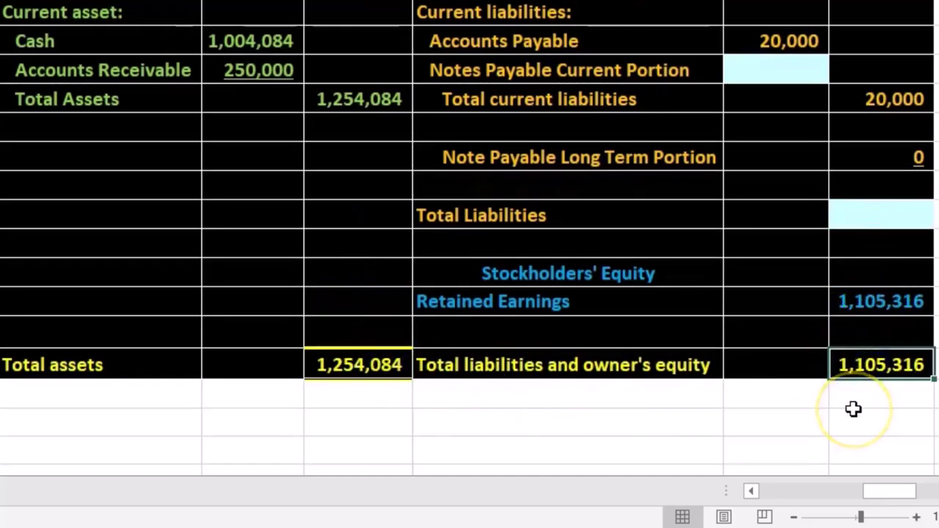
scroll(854, 409, "up", 2)
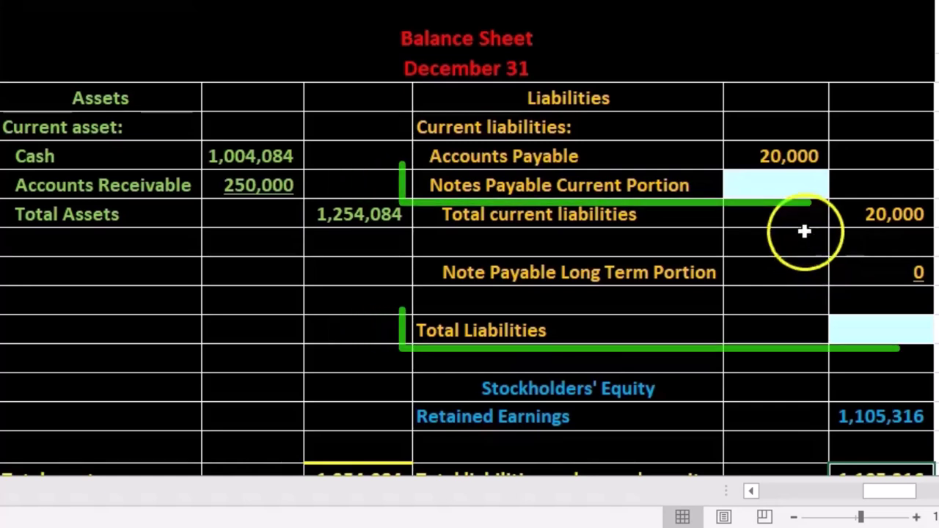
- Examine the blank current notes payable cell and the short-term loan balances in the trial balance, focusing on Loan payable 4862 ST
left_click(785, 191)
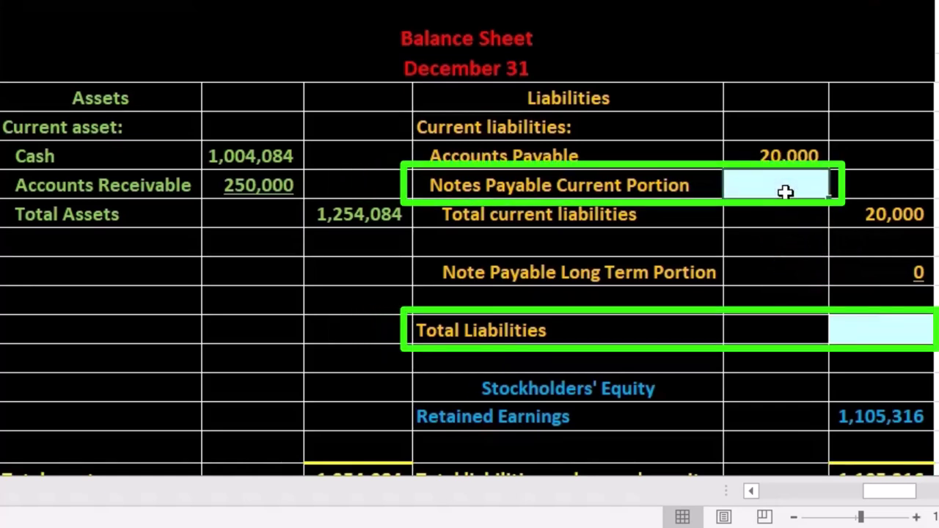
left_click(752, 491)
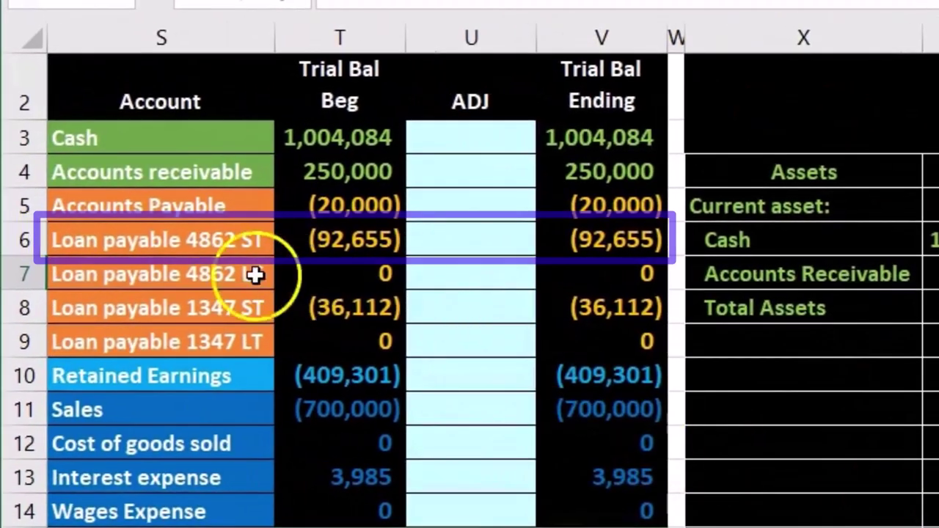
left_click(595, 246)
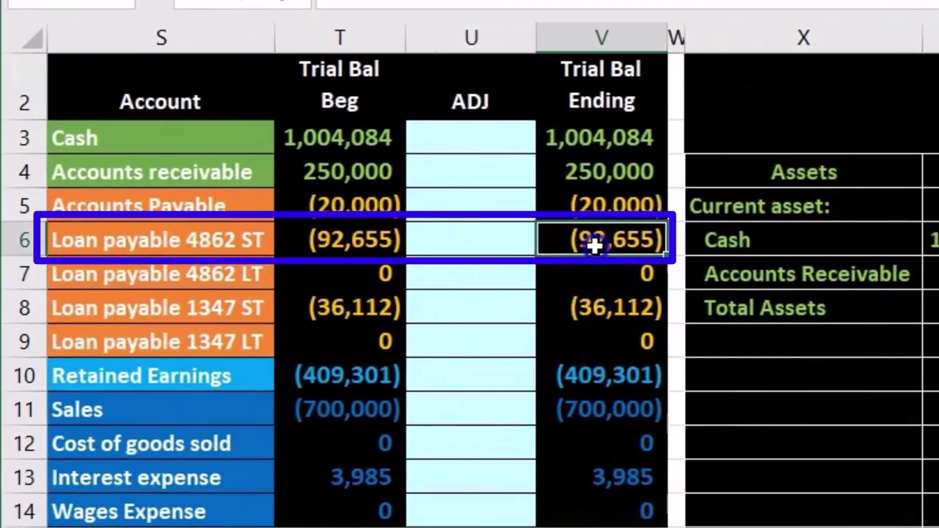
left_click(231, 248)
left_click(230, 309)
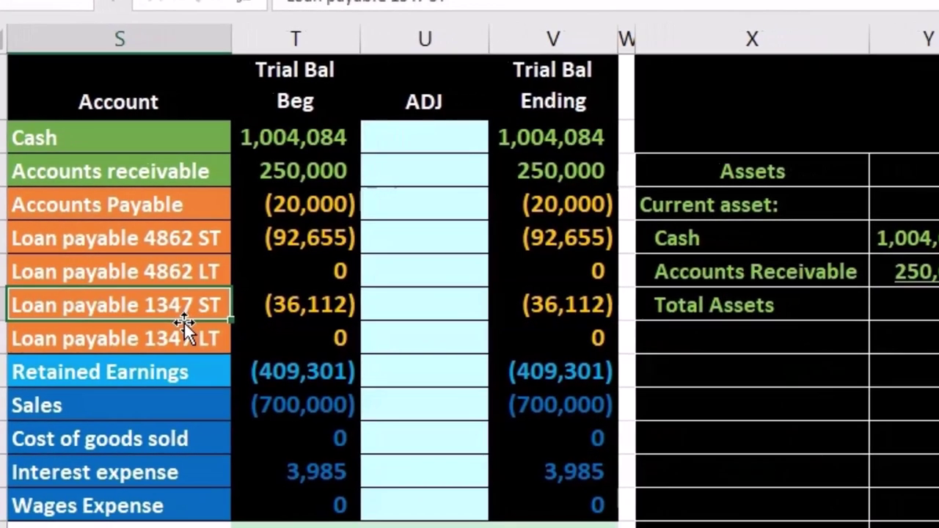
scroll(8, 310, "left", 3)
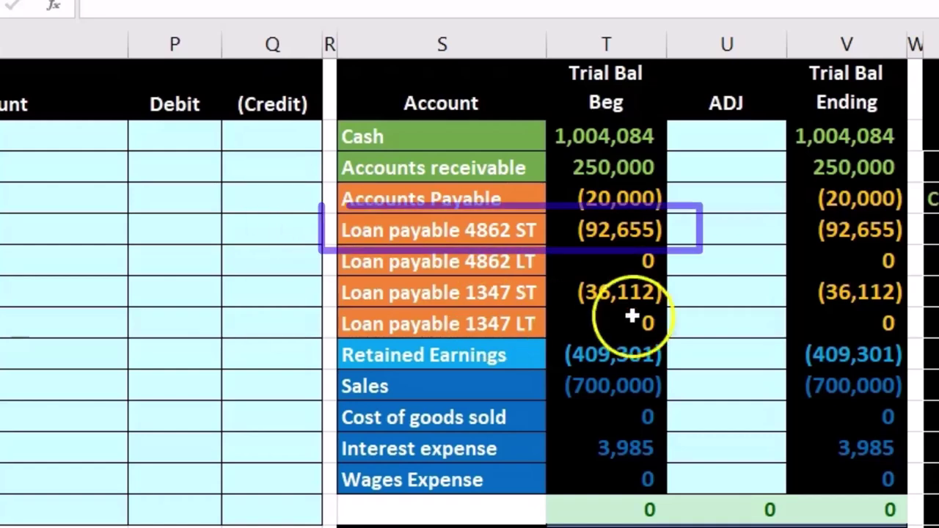
left_click(626, 234)
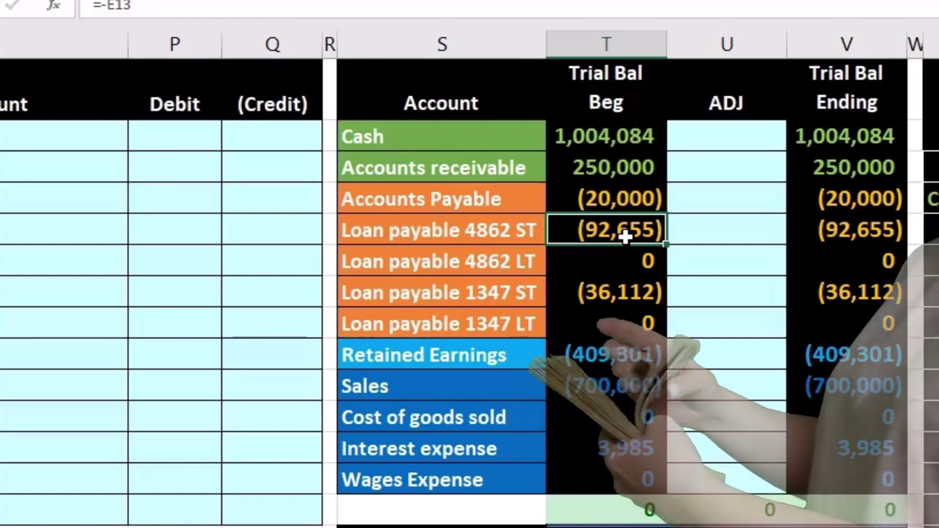
key("Left")
key("Left")
key("Left")
key("Left")
key("Left")
key("Left")
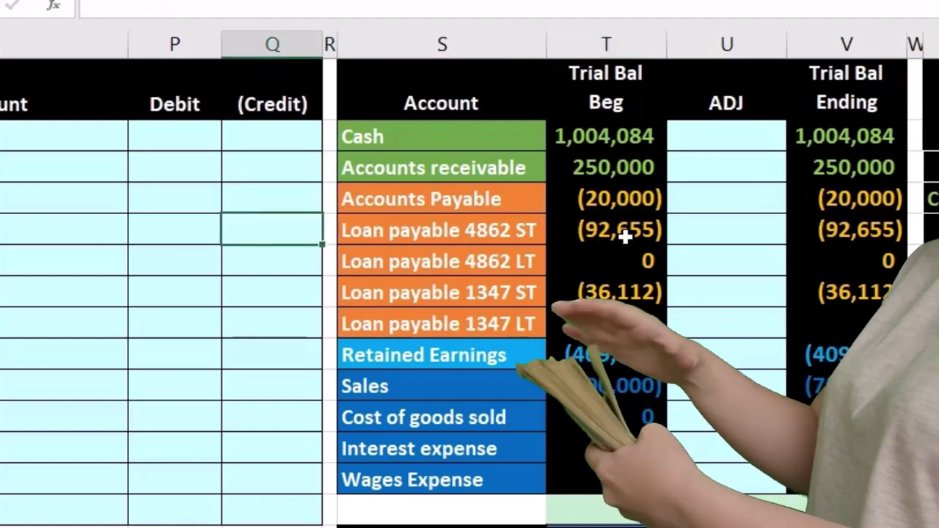
left_click(624, 236)
left_click_drag(512, 237, 594, 232)
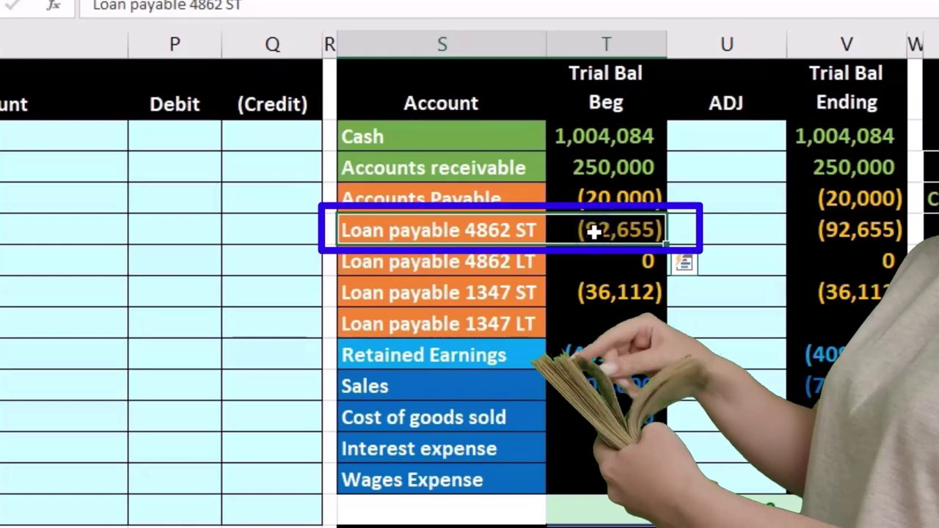
- Compare the period 3 principal in the Loan payable 4862 amortization schedule with the short-term loan balances in the beginning trial balance
scroll(470, 279, "left", 10)
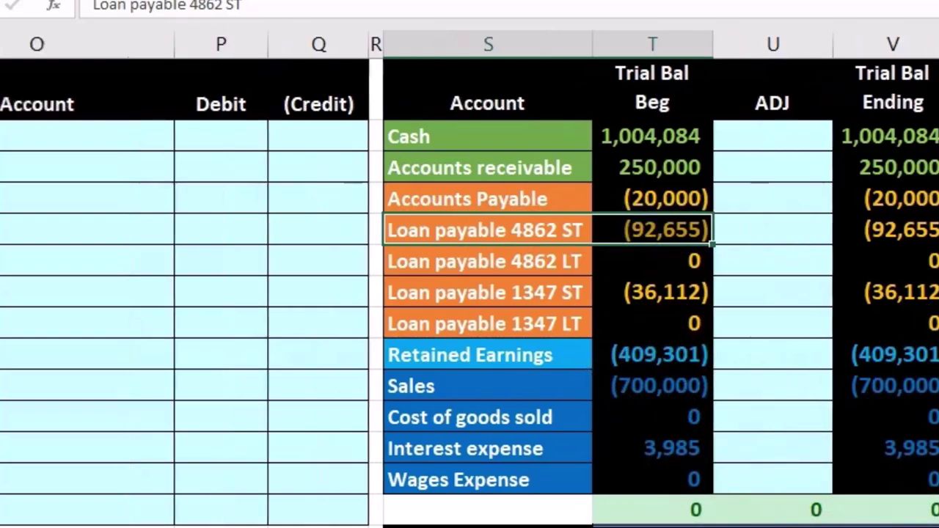
scroll(470, 279, "left", 5)
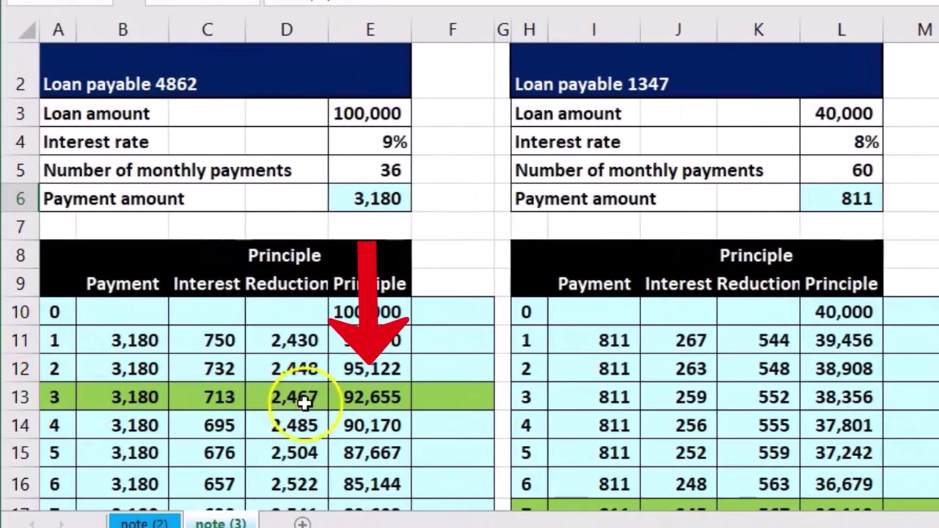
left_click(360, 394)
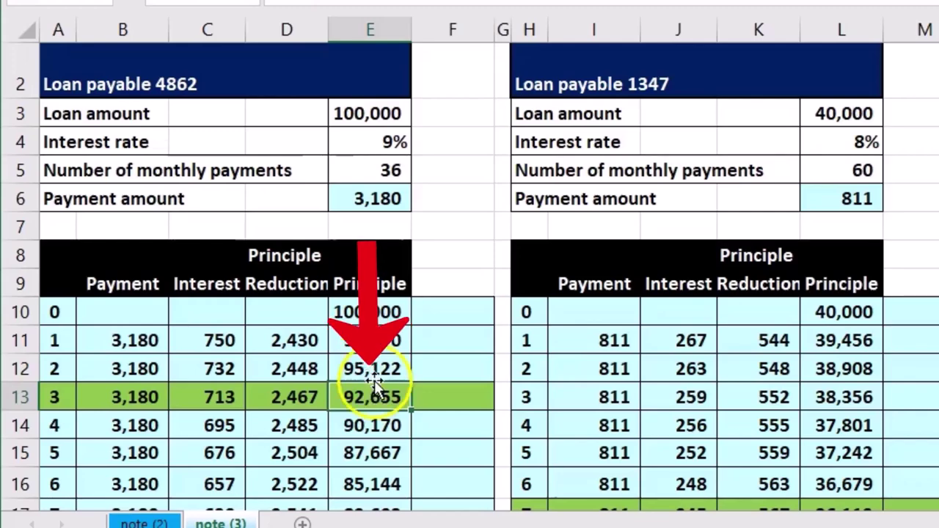
left_click(52, 84)
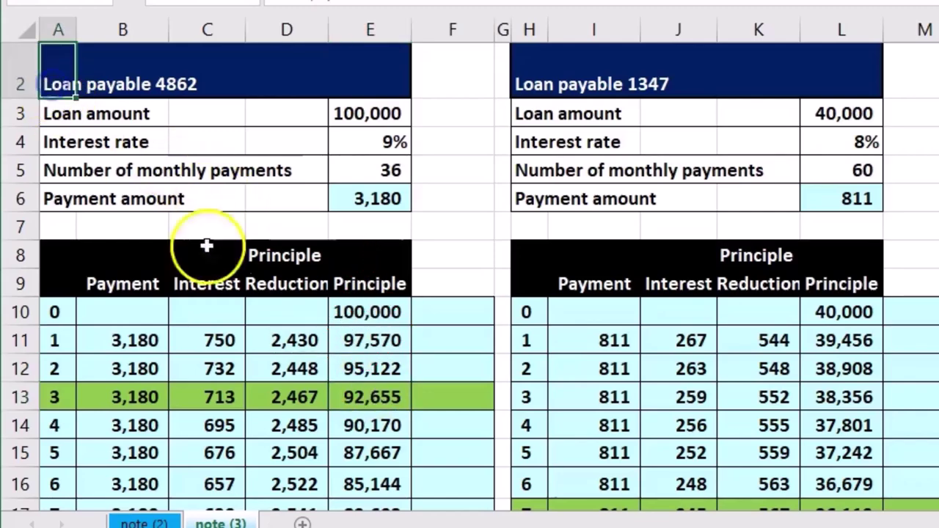
left_click(350, 386)
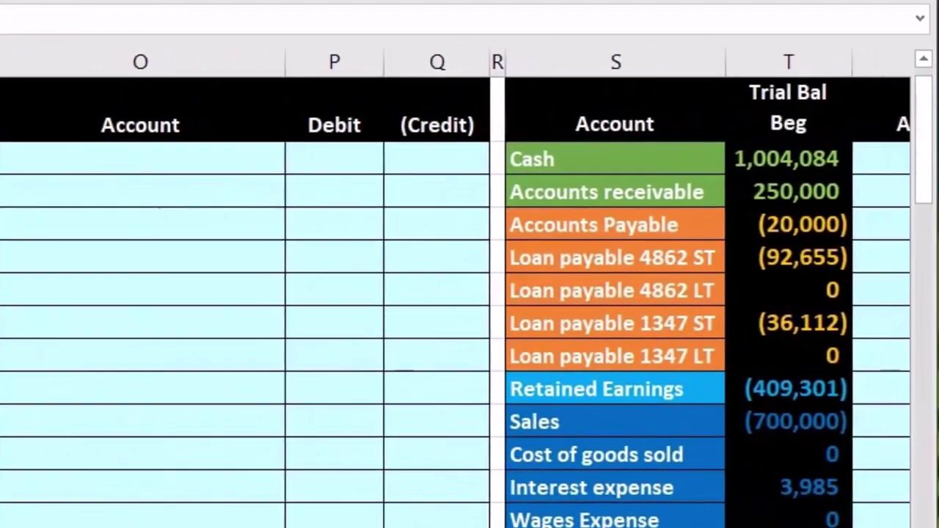
scroll(733, 273, "right", 1)
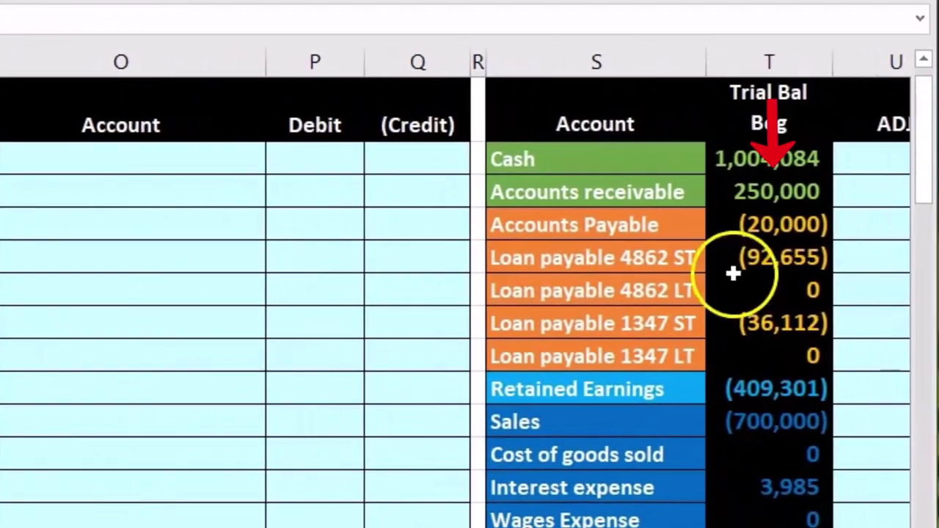
left_click(744, 258)
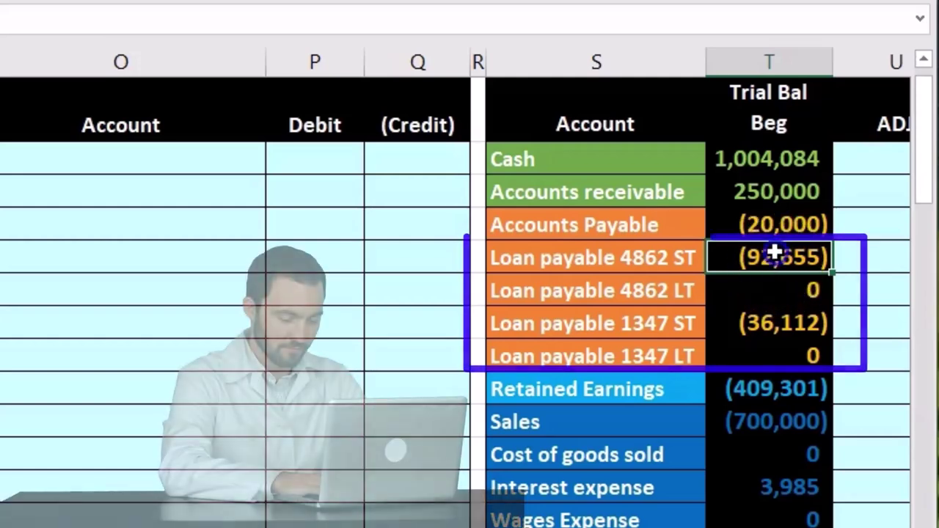
left_click(784, 325)
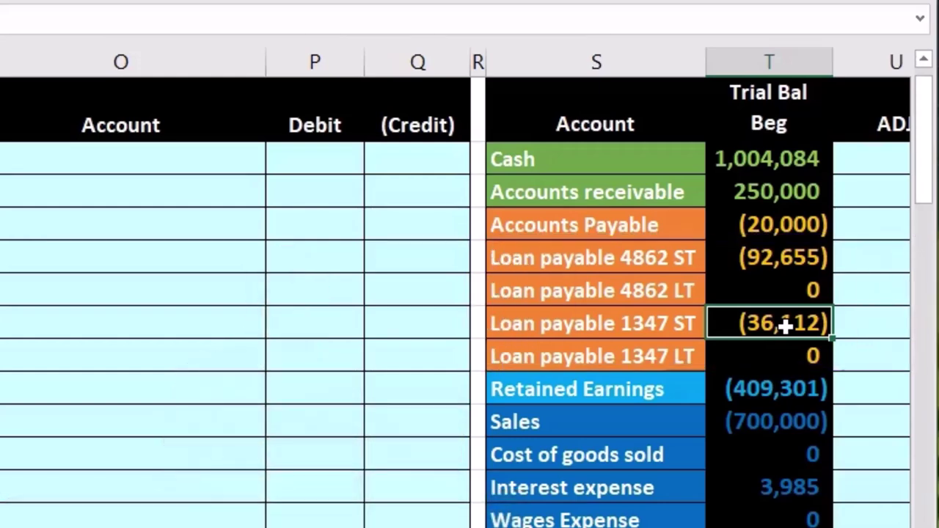
- Compare the period 7 principal in the Loan payable 1347 amortization schedule with the short-term loan balances in the beginning trial balance
left_click(778, 262)
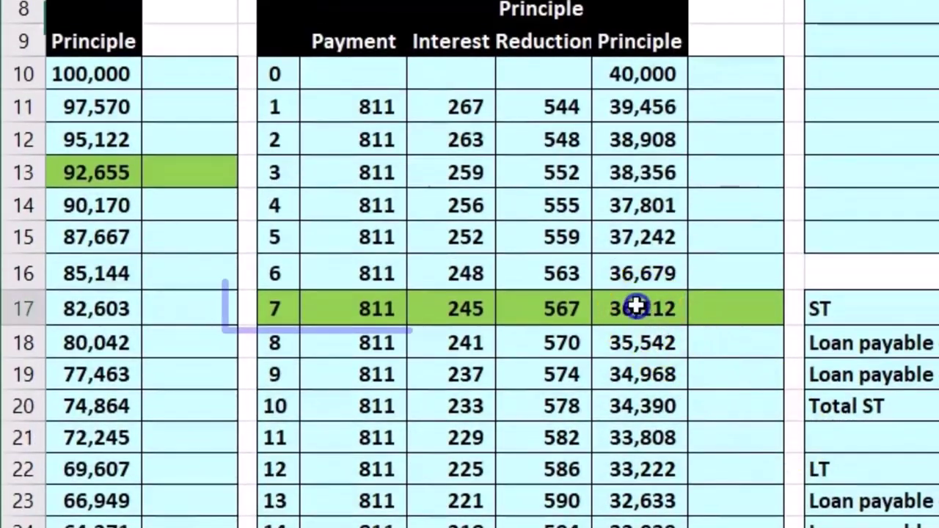
left_click_drag(284, 306, 587, 308)
left_click(615, 306)
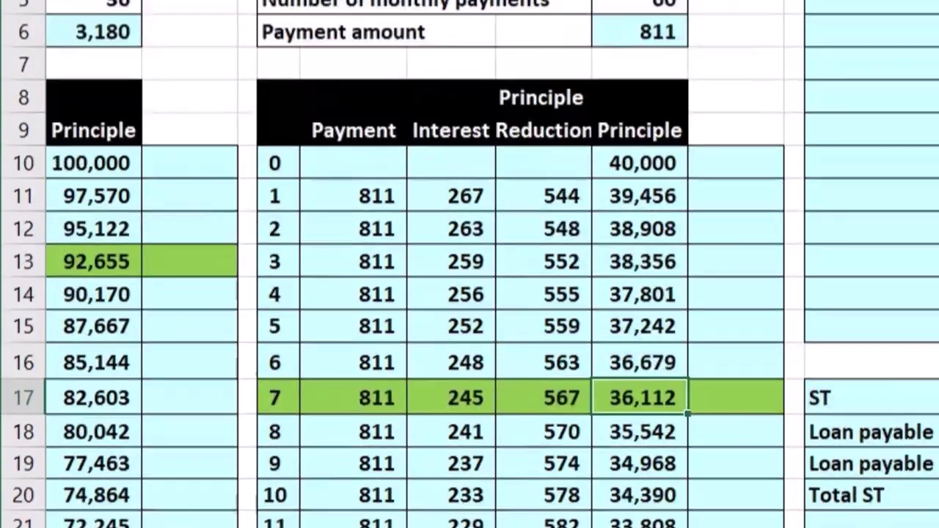
scroll(470, 293, "right", 2)
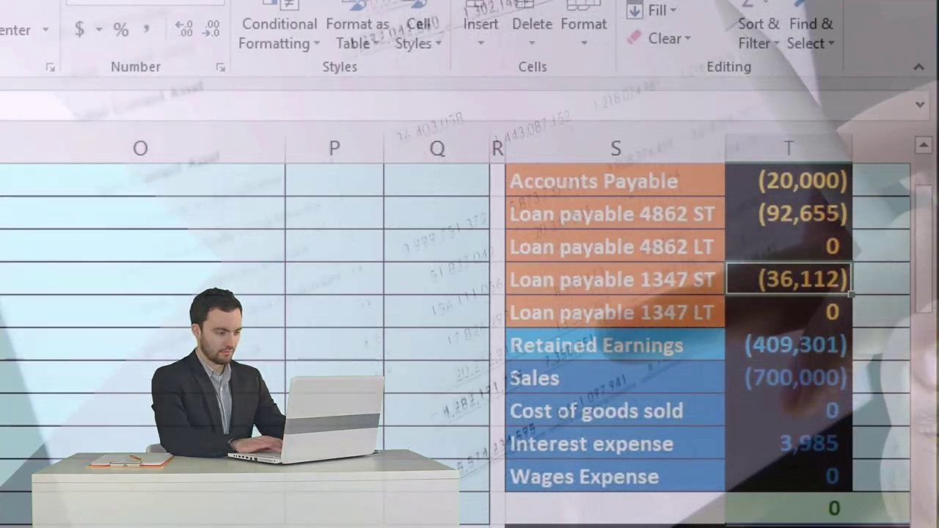
- Examine period 3 of the Loan payable 4862 schedule and check the total principal reduction for periods 4 through 15
scroll(470, 330, "left", 5)
scroll(470, 330, "left", 2)
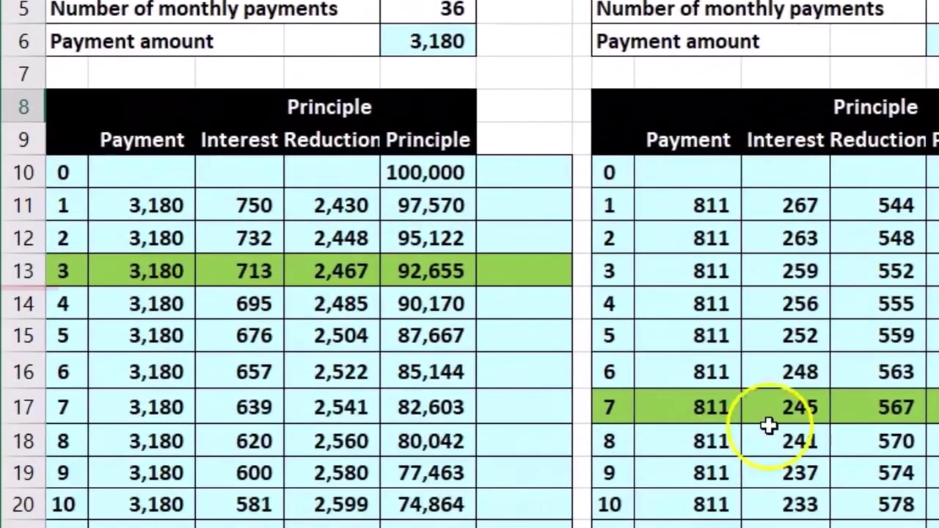
left_click_drag(68, 270, 427, 280)
left_click(468, 285)
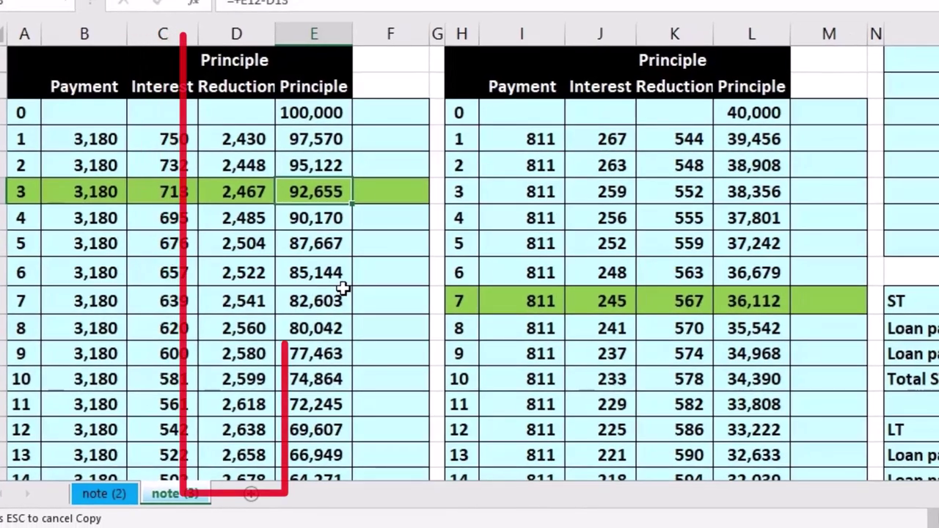
left_click_drag(97, 228, 94, 245)
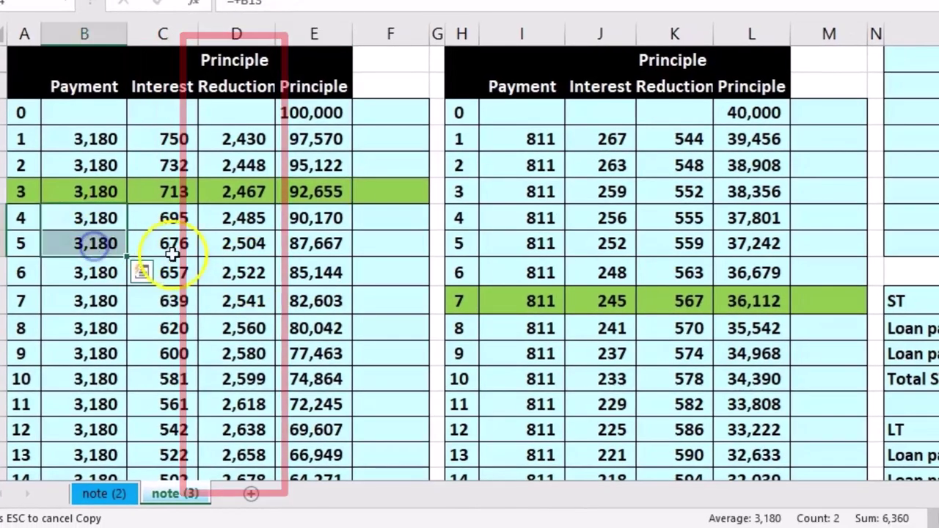
left_click_drag(232, 220, 238, 481)
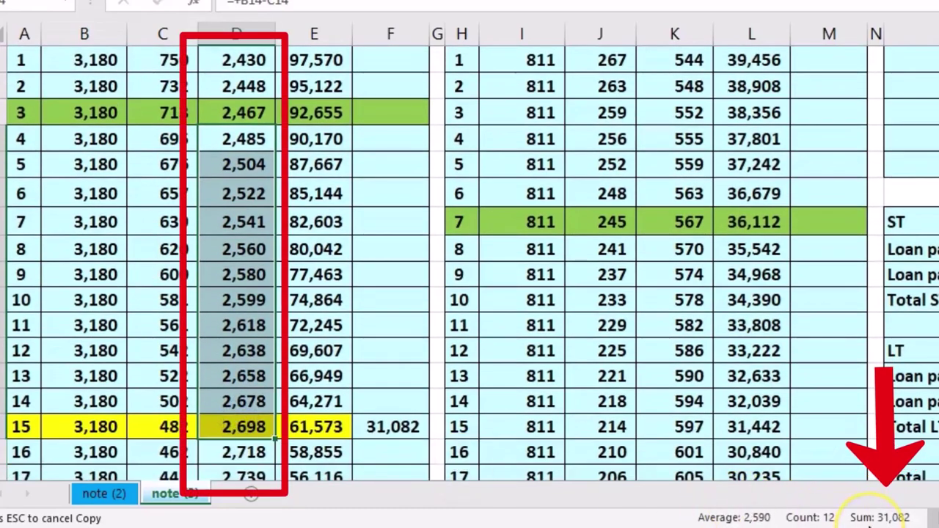
- Check the sum formula beside period 15 of Loan payable 4862 against the principal balances at periods 3 and 15
double_click(416, 426)
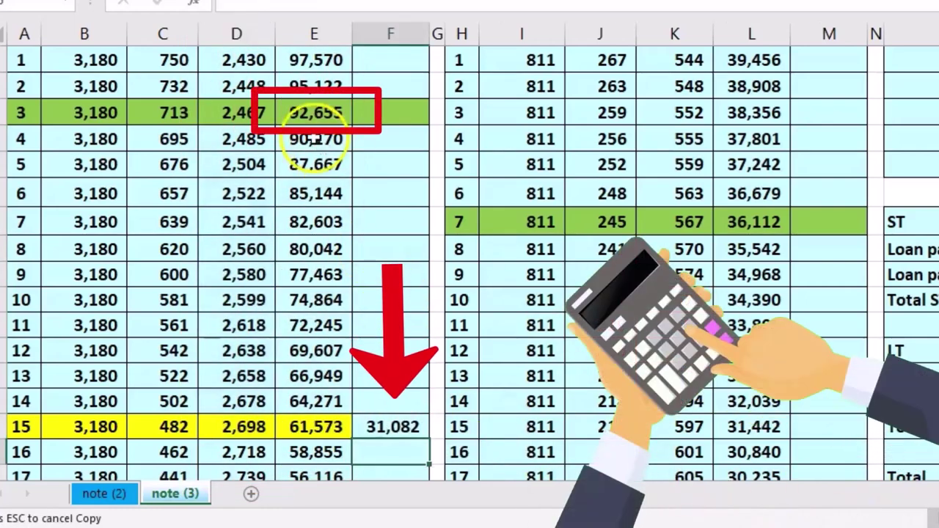
left_click(307, 117)
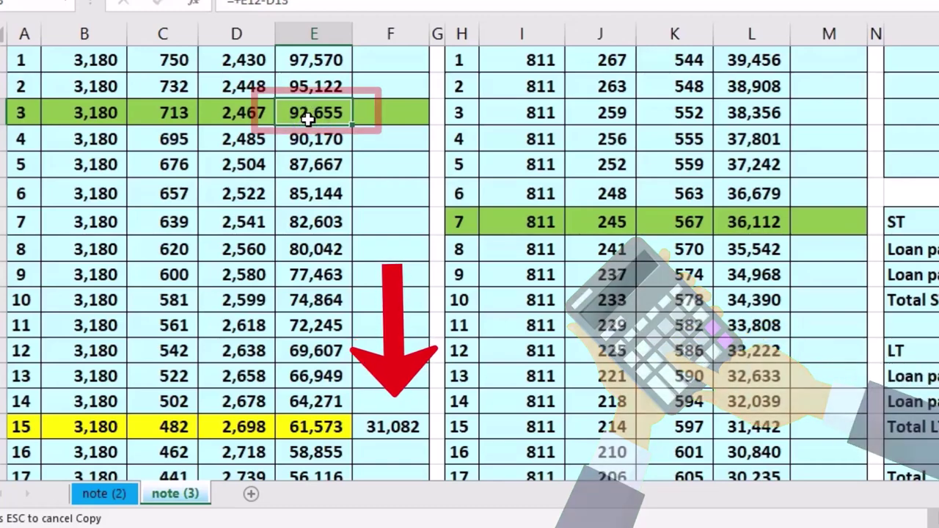
left_click(317, 427)
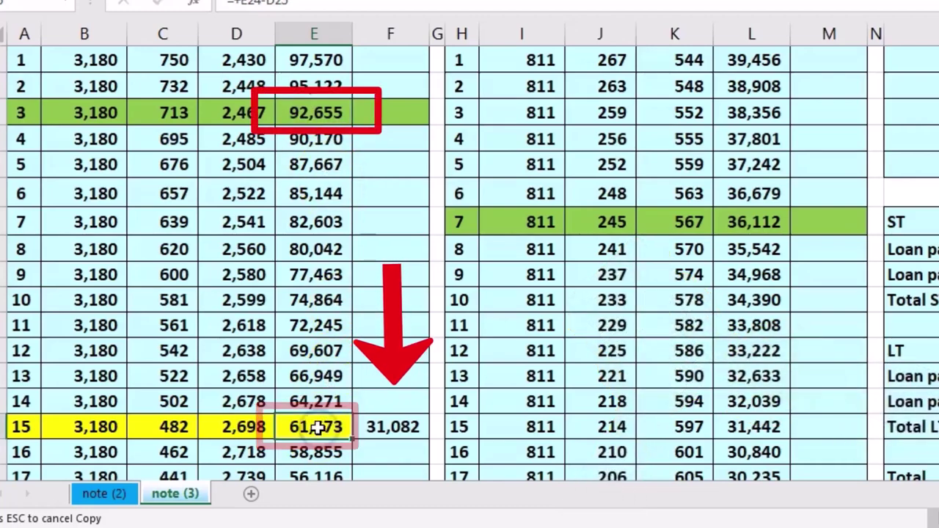
left_click(385, 424)
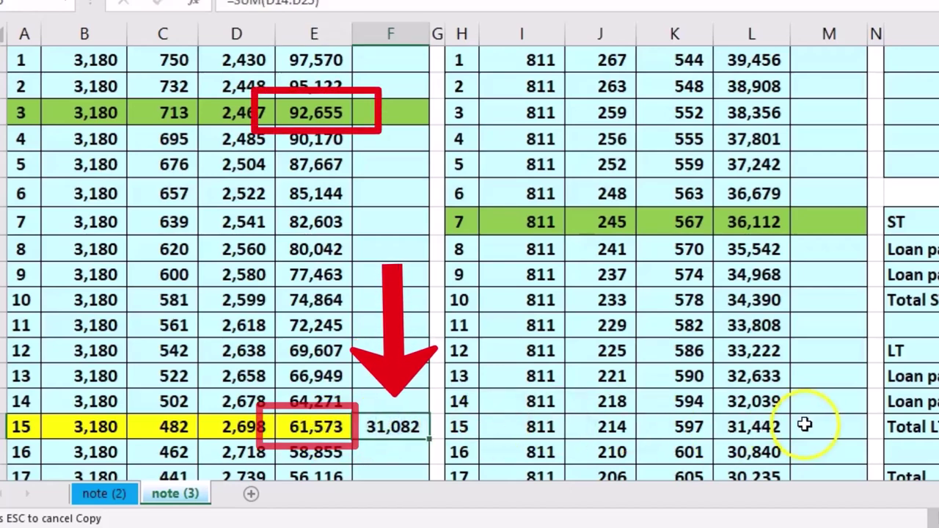
- Examine the Loan payable 1347 schedule, checking the sum formula beside period 19 against the principal balances at periods 7 and 19
scroll(875, 433, "up", 1)
left_click(465, 301)
left_click_drag(490, 300, 744, 301)
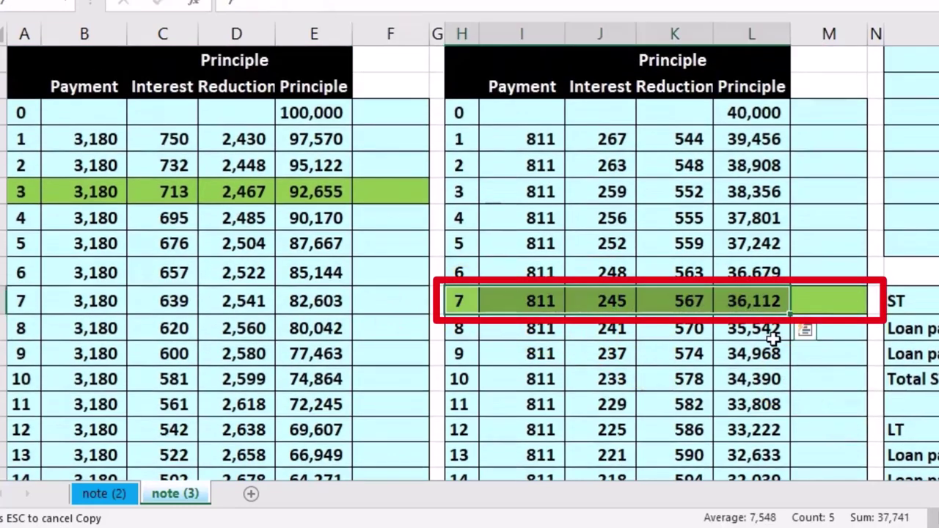
scroll(778, 345, "down", 2)
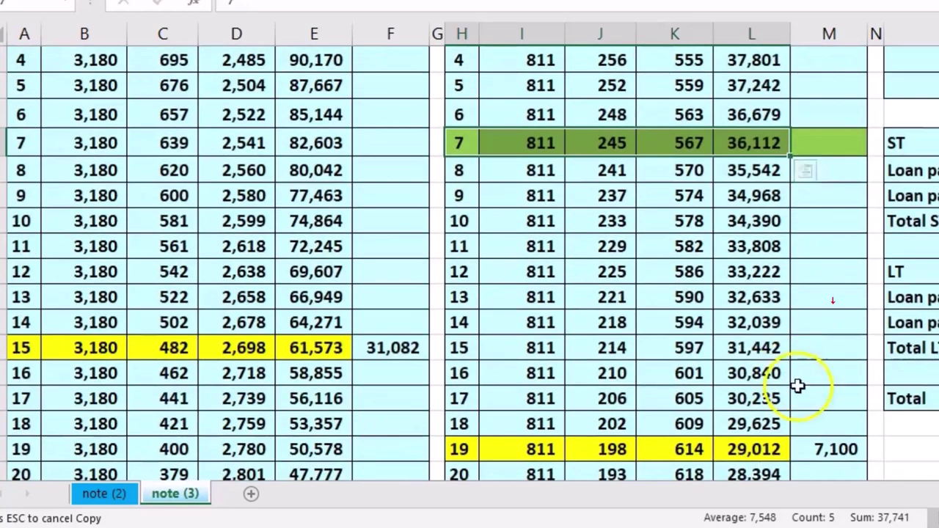
double_click(832, 447)
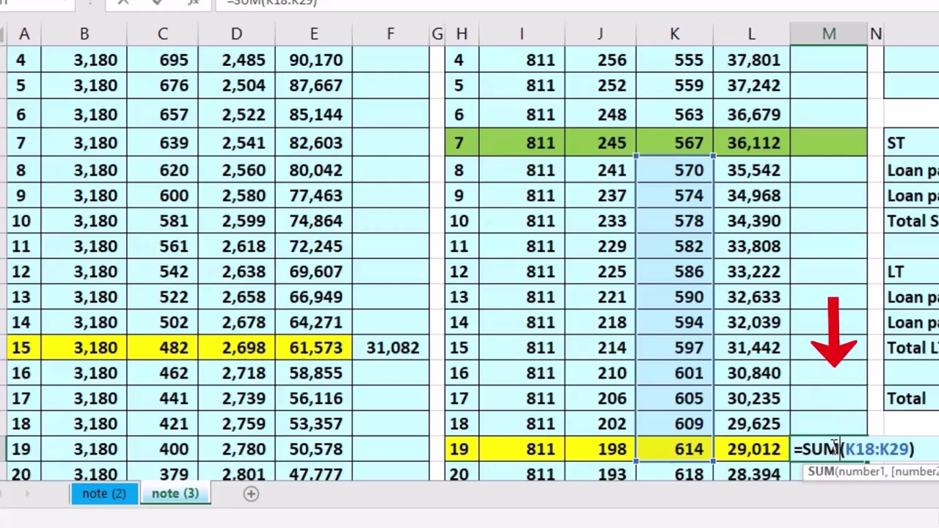
key("Return")
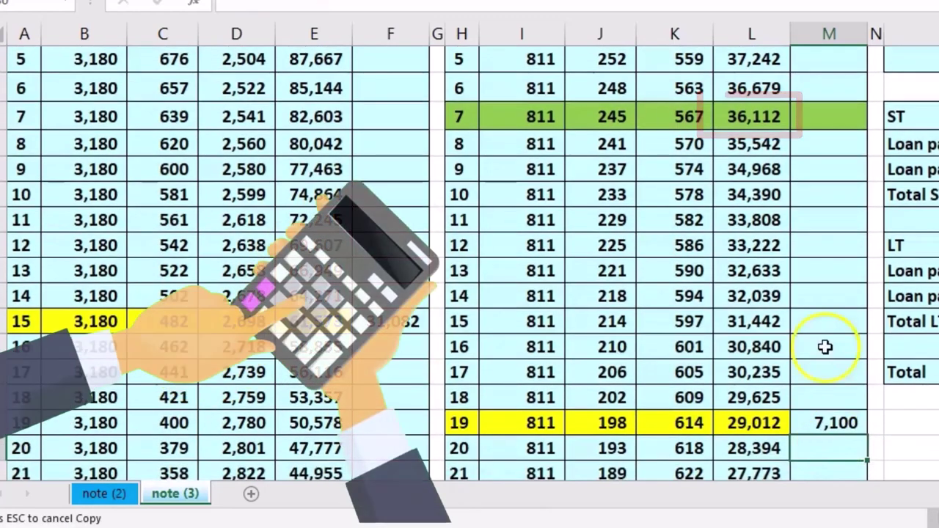
left_click(756, 122)
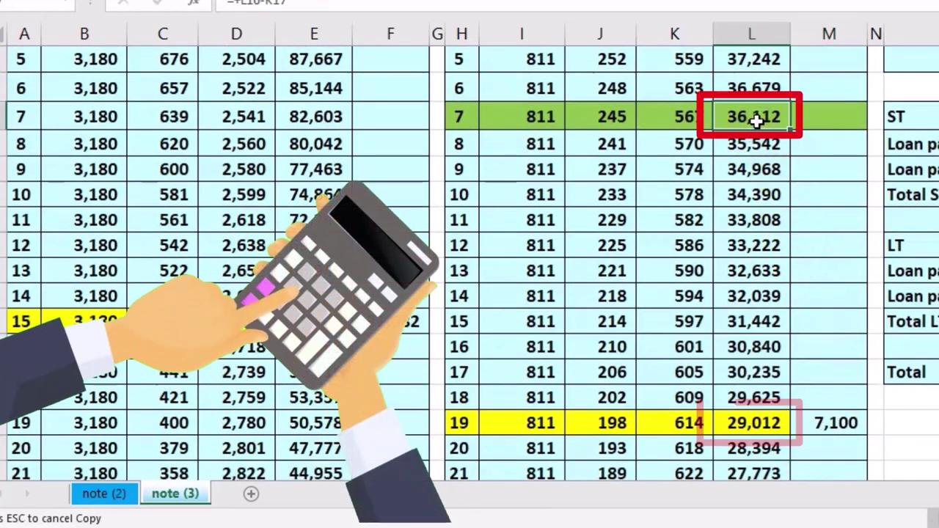
left_click(763, 419)
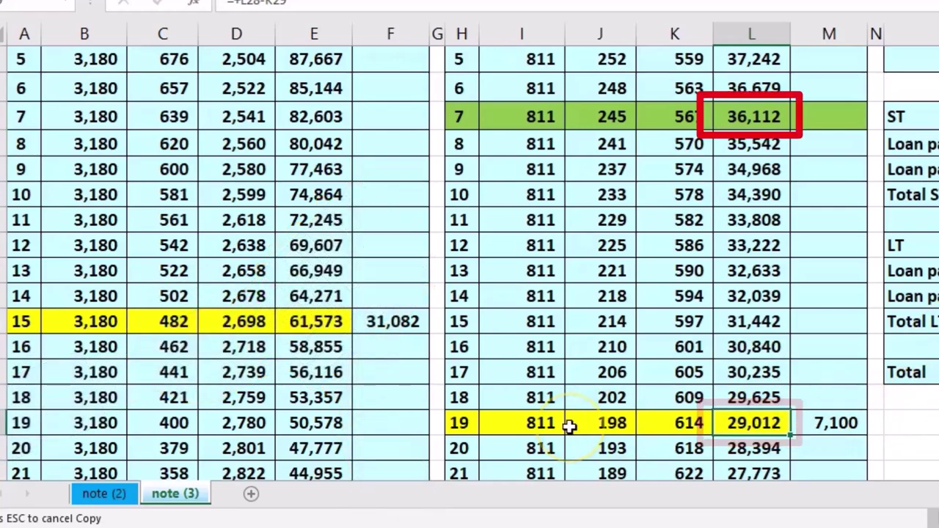
left_click(828, 433)
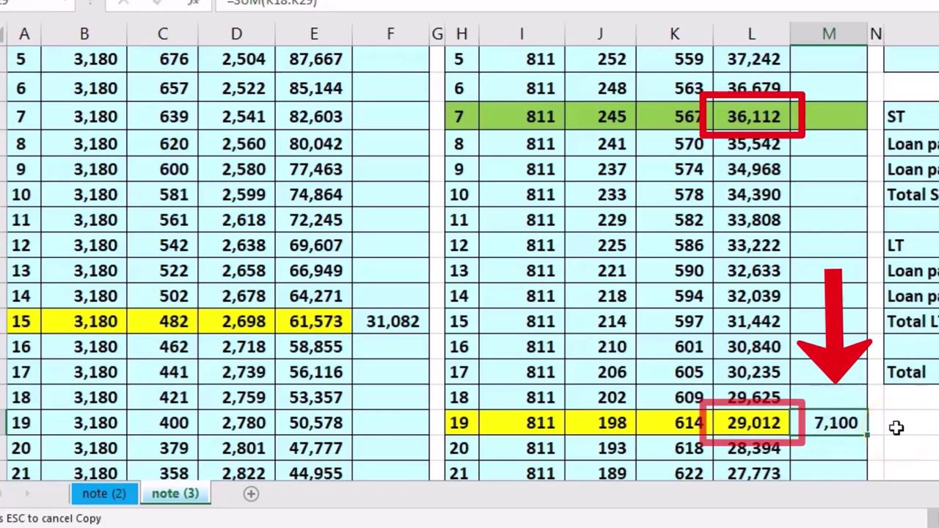
- Review both loans' 12-month principal reduction sums and their remaining principal at periods 15 and 19
left_click(415, 317)
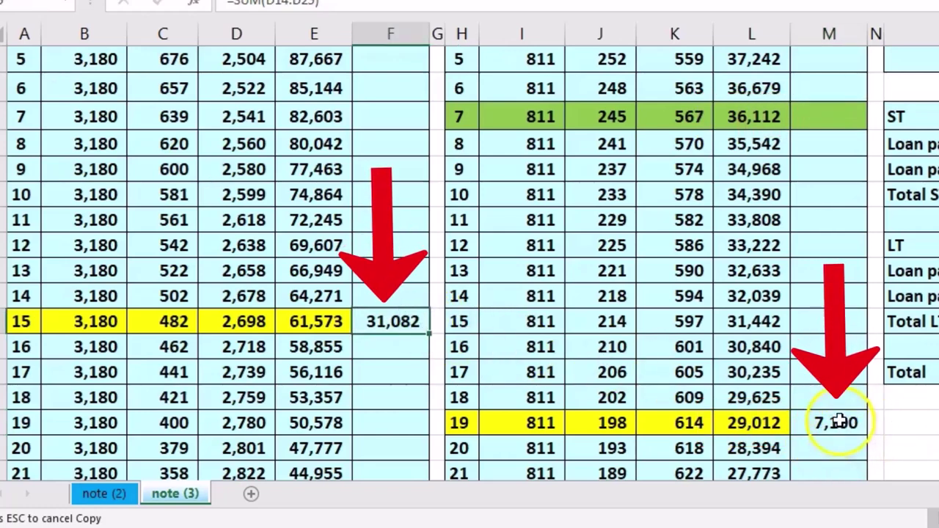
left_click(839, 423)
left_click(332, 321)
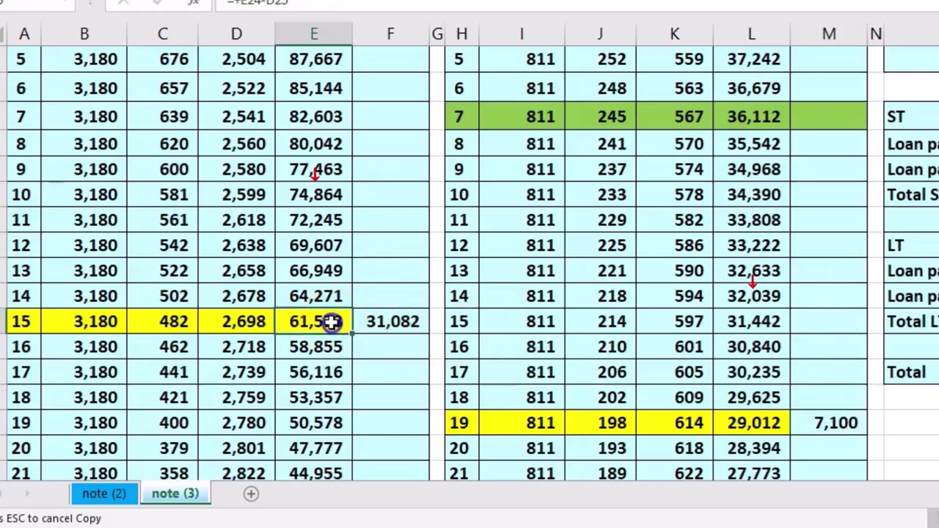
left_click(734, 431)
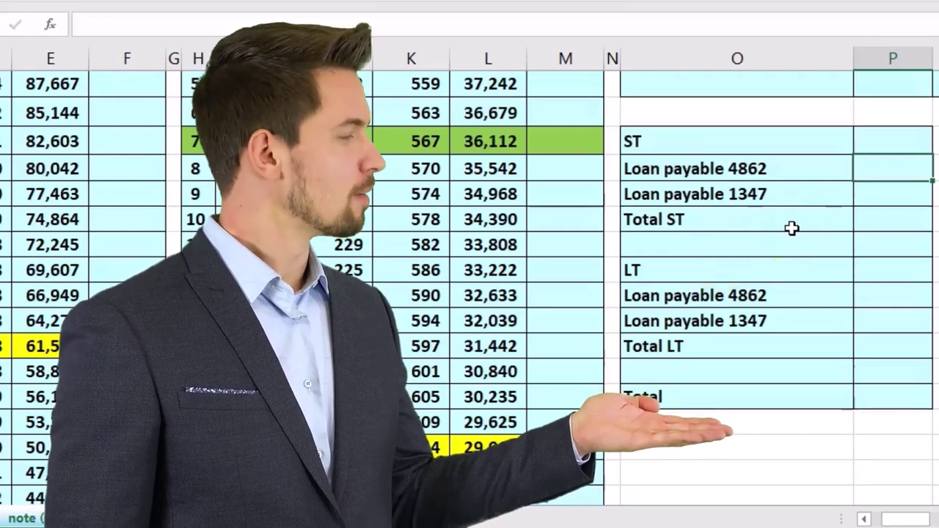
- Fill the ST section by linking Loan payable 4862 to F25 and Loan payable 1347 to M29, and sum both in Total ST
type("=")
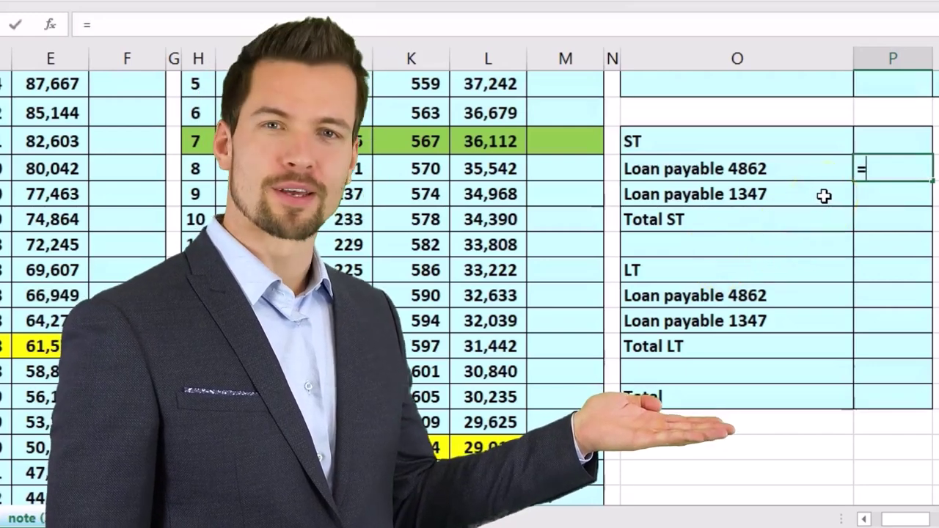
left_click(158, 337)
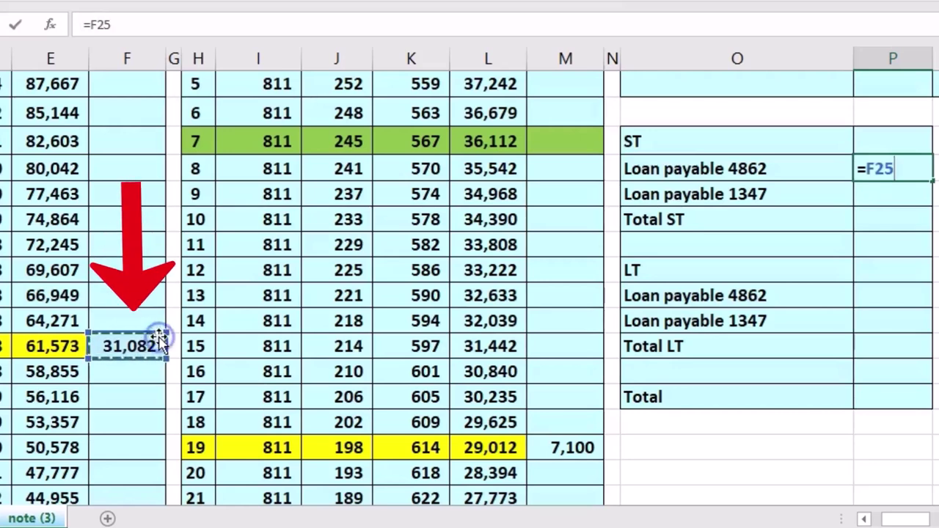
key("Return")
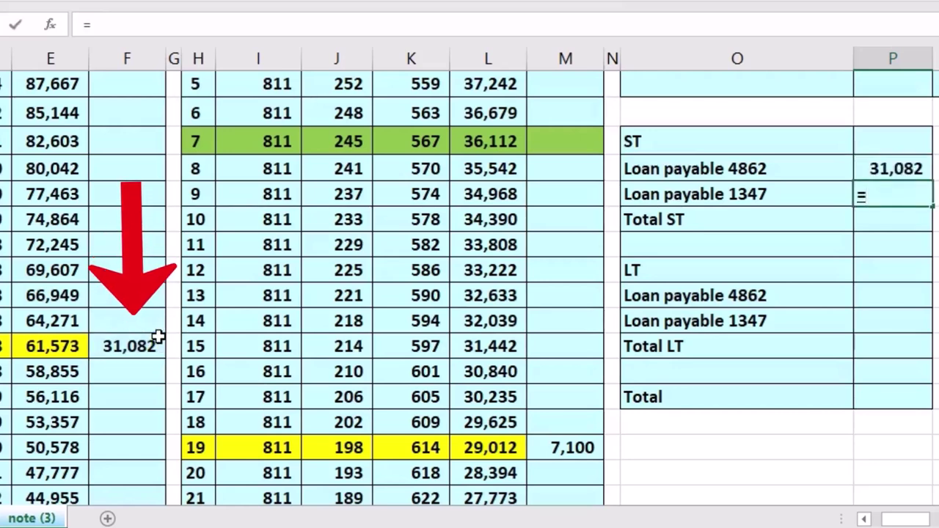
left_click(562, 447)
key("Return")
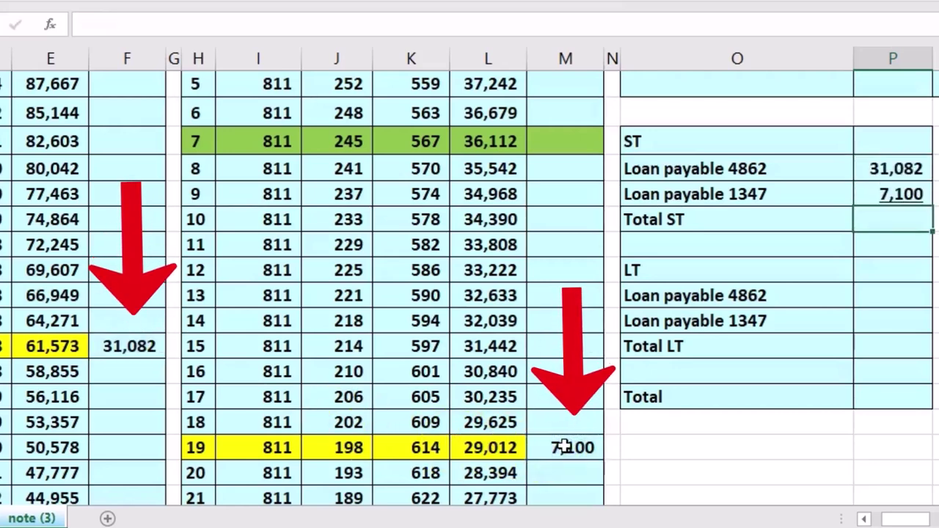
type("=sum(")
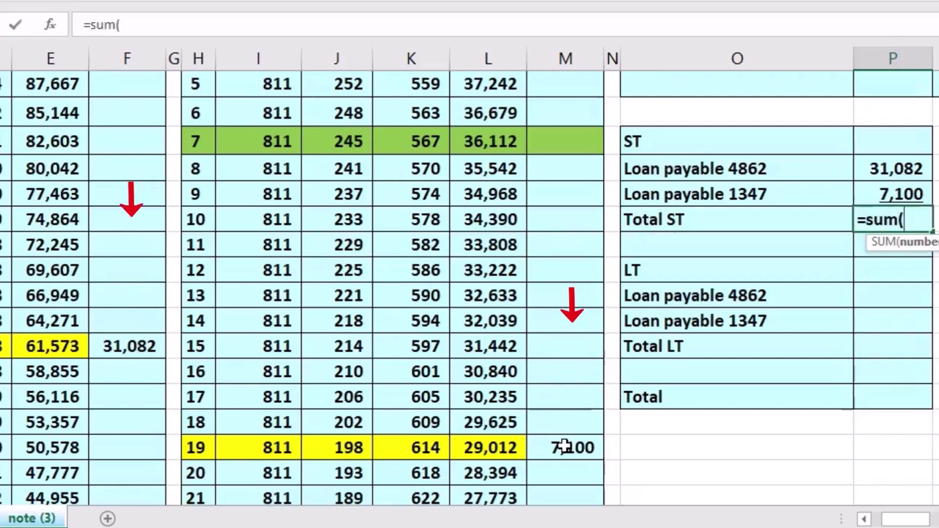
key("Return")
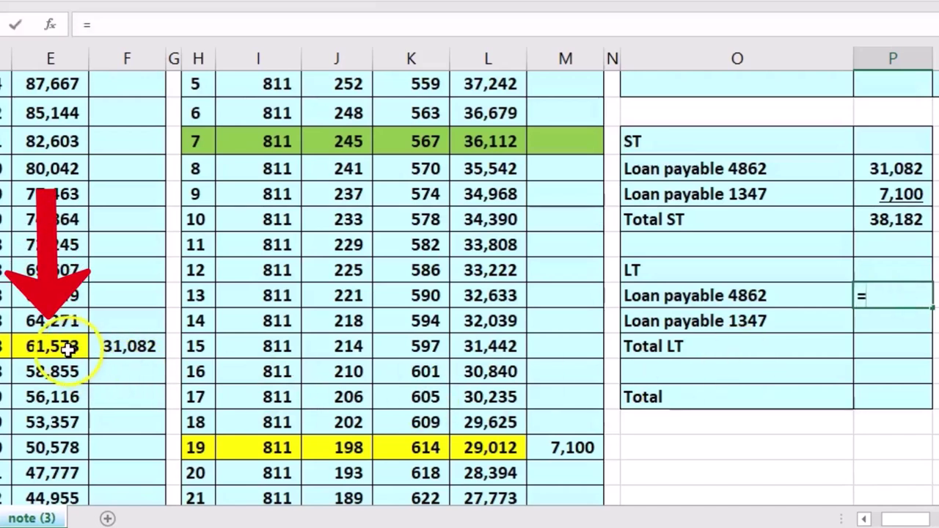
- Fill the LT section with the period 15 principal for Loan payable 4862, the period 19 principal for 1347, and Total LT as the sum of P23:P24
key("Return")
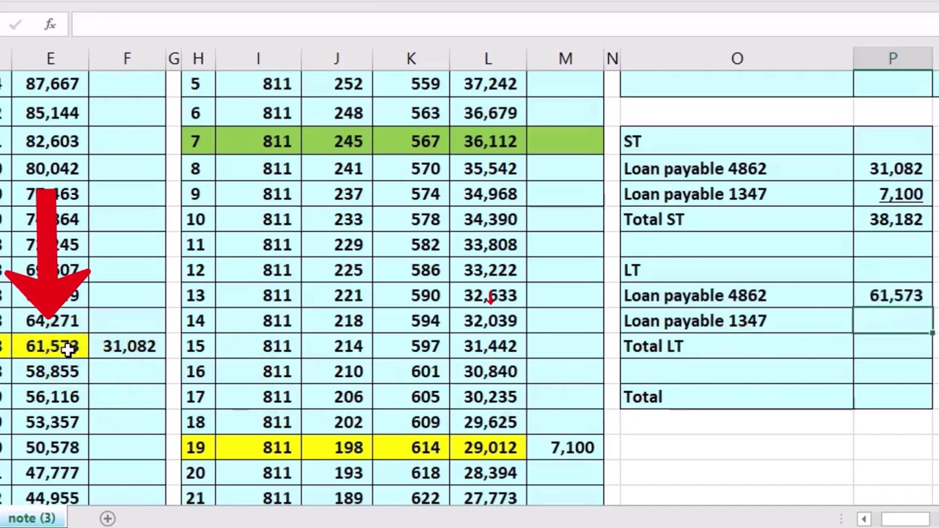
left_click(457, 444)
key("Return")
type("=sum(")
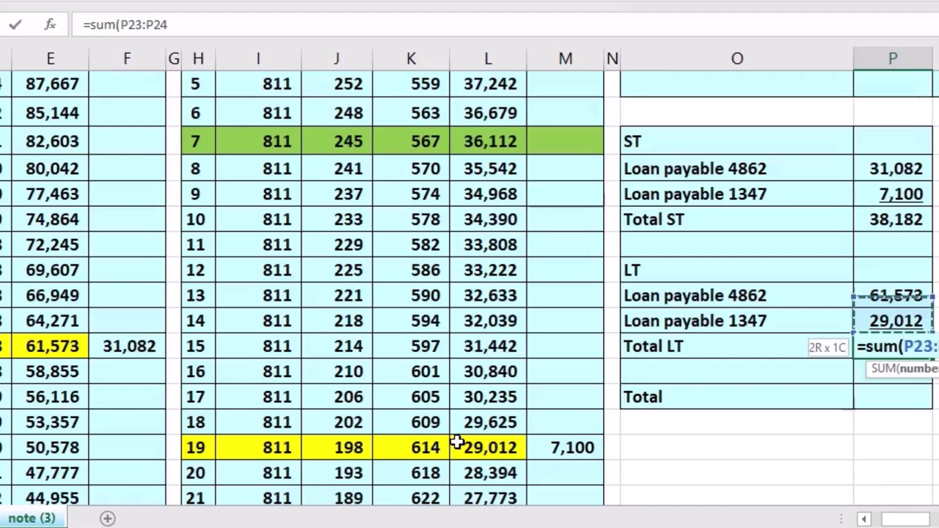
key("Return")
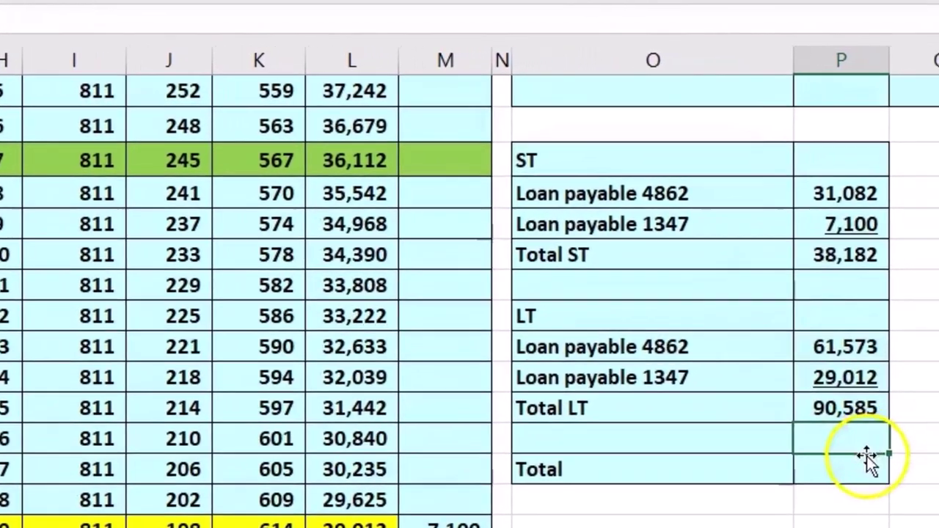
- Calculate the overall loan Total by adding Total ST and Total LT with the formula =P20+P25
left_click(868, 463)
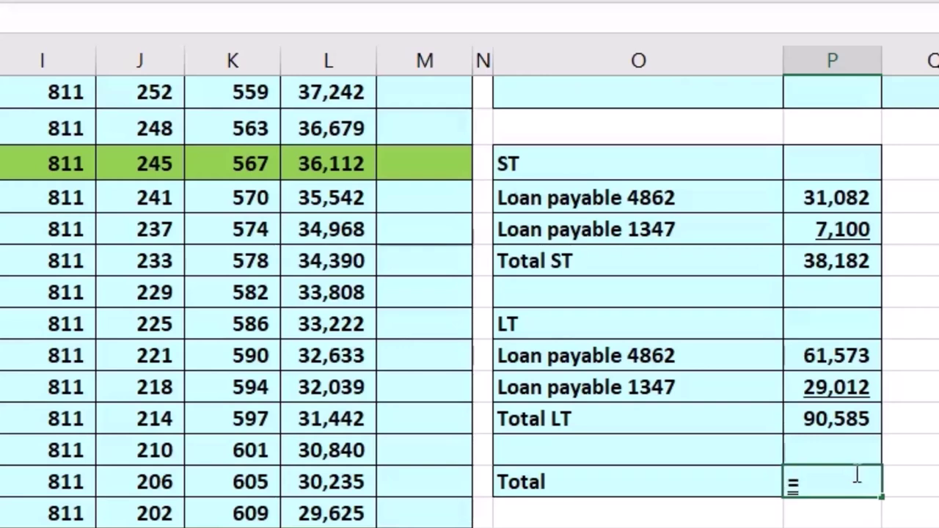
type("=")
left_click(815, 266)
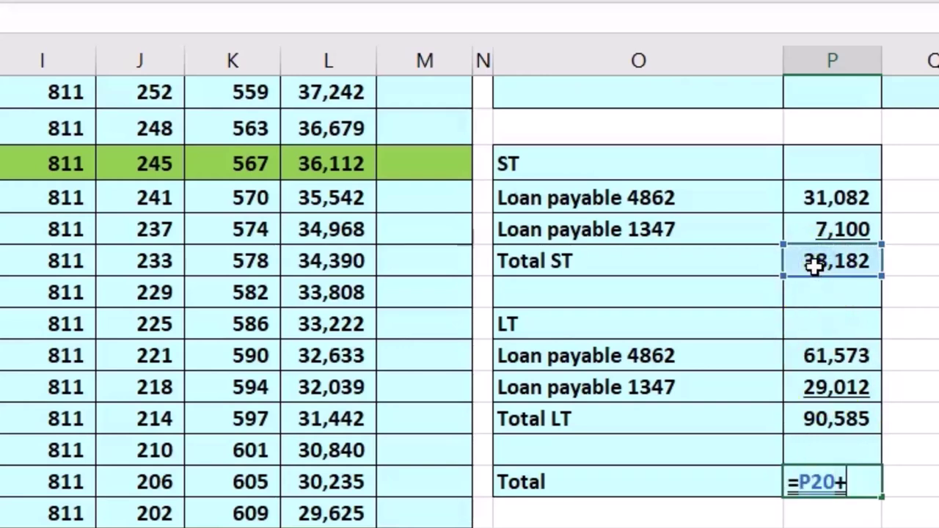
type("+")
left_click(835, 420)
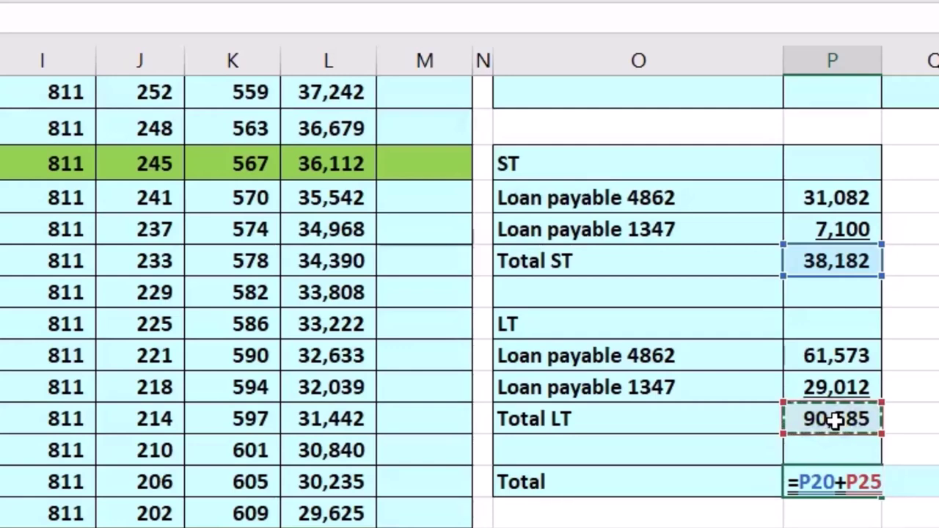
key("Return")
- Review the Total ST, Total LT and overall Total amounts in the loan breakdown
left_click(808, 265)
left_click(826, 415)
left_click(844, 484)
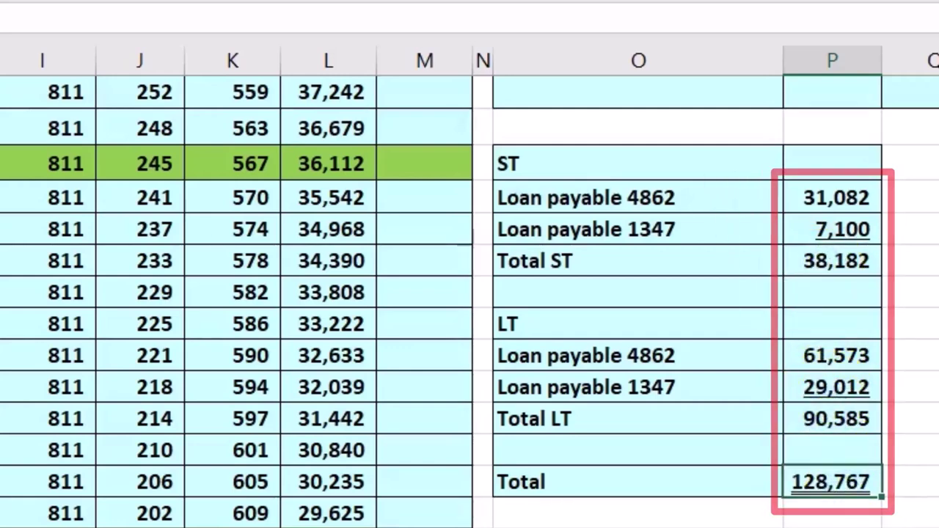
scroll(866, 506, "right", 2)
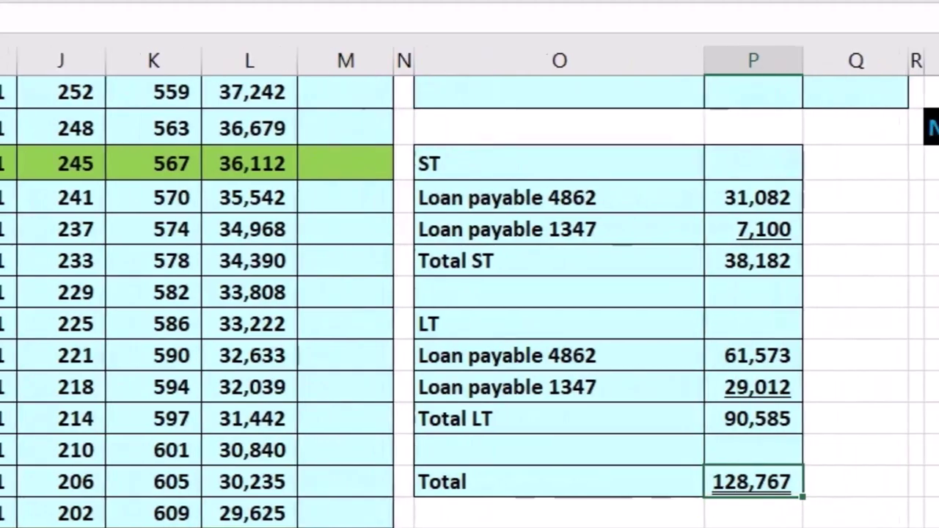
- Compare the loan payable balances in the beginning trial balance with the ST and LT amounts in the loan breakdown
scroll(881, 523, "up", 1)
scroll(883, 522, "up", 1)
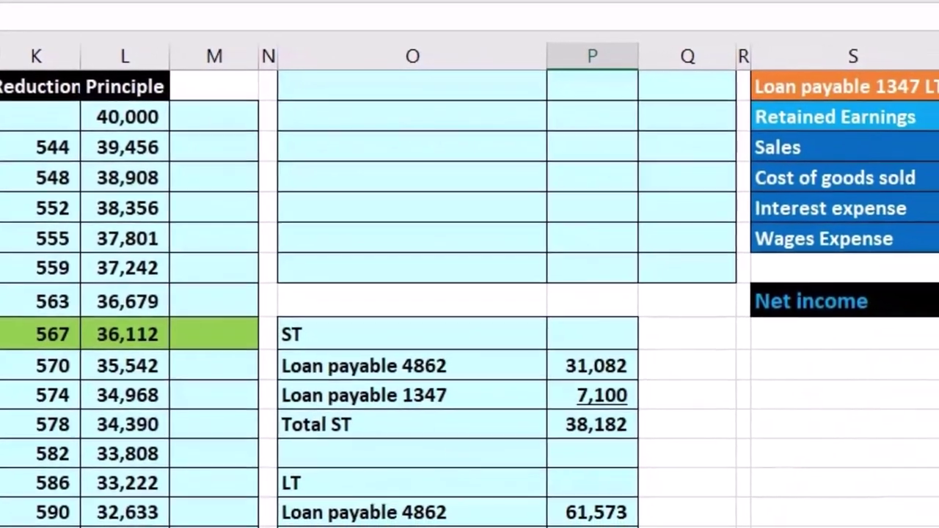
scroll(902, 521, "up", 2)
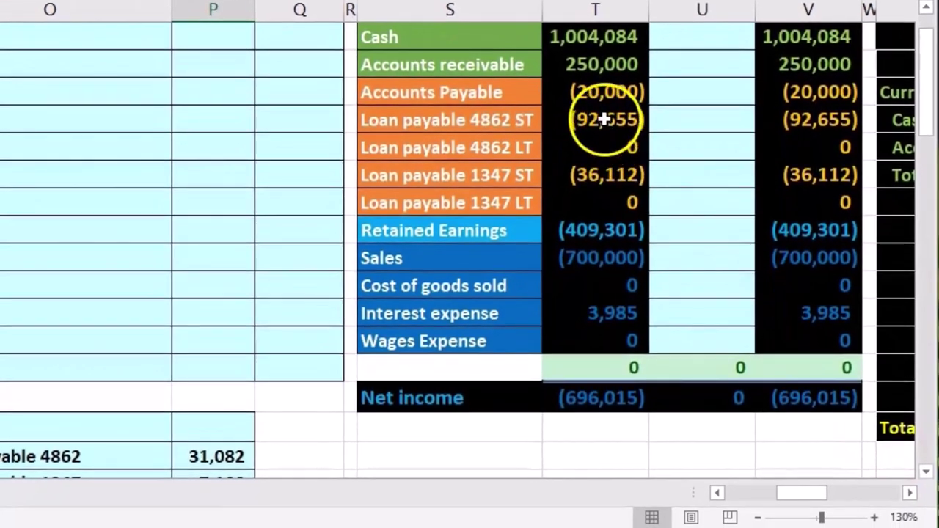
left_click_drag(603, 119, 598, 174)
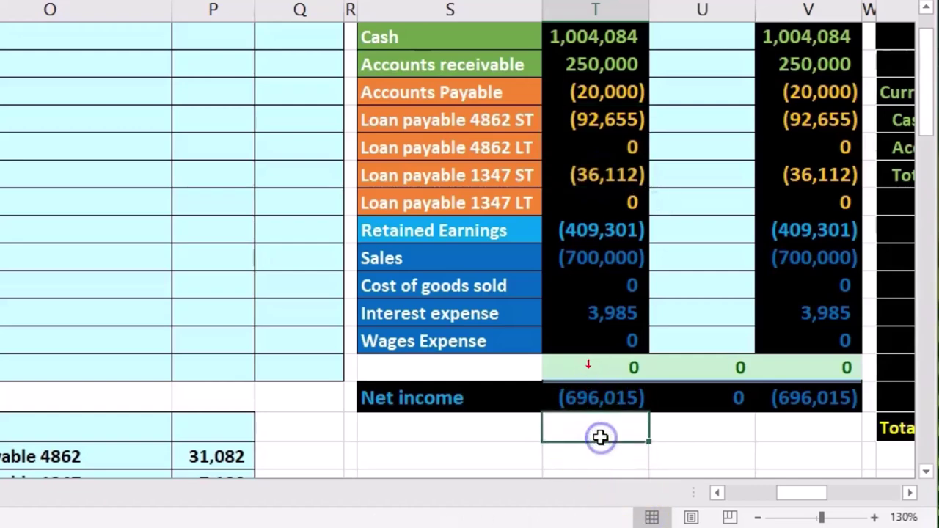
scroll(600, 438, "down", 2)
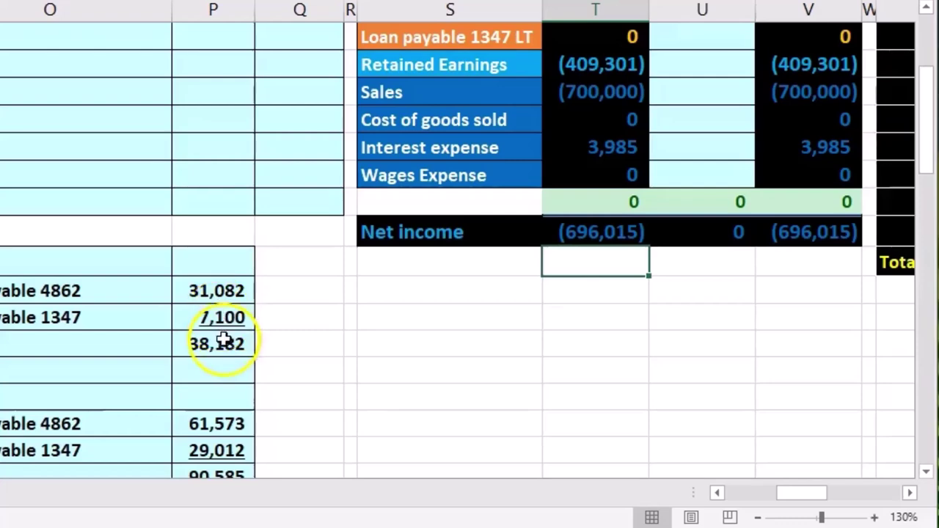
scroll(222, 339, "down", 1)
scroll(315, 396, "up", 3)
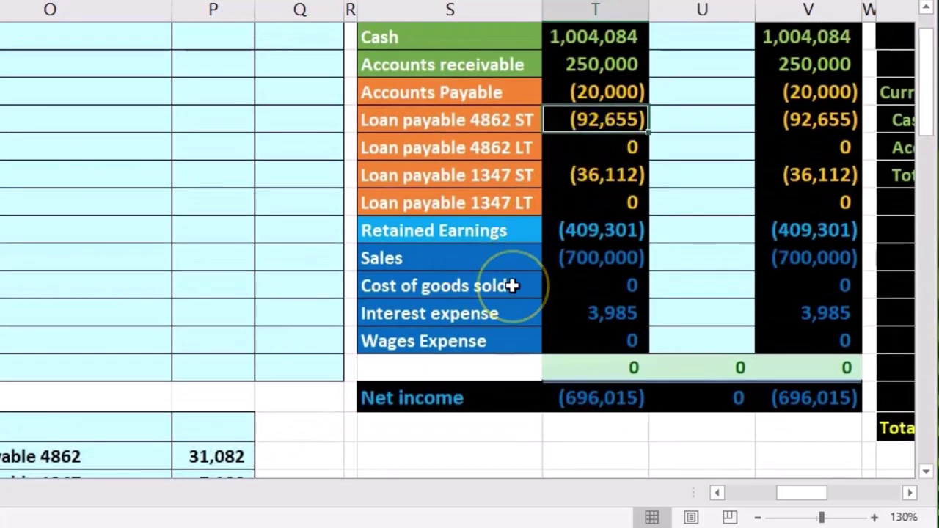
scroll(511, 285, "down", 1)
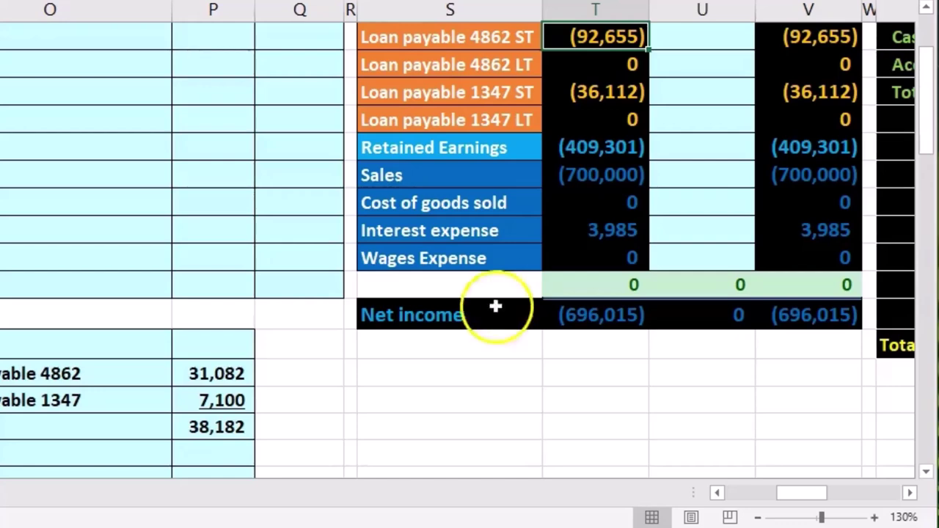
scroll(506, 294, "down", 2)
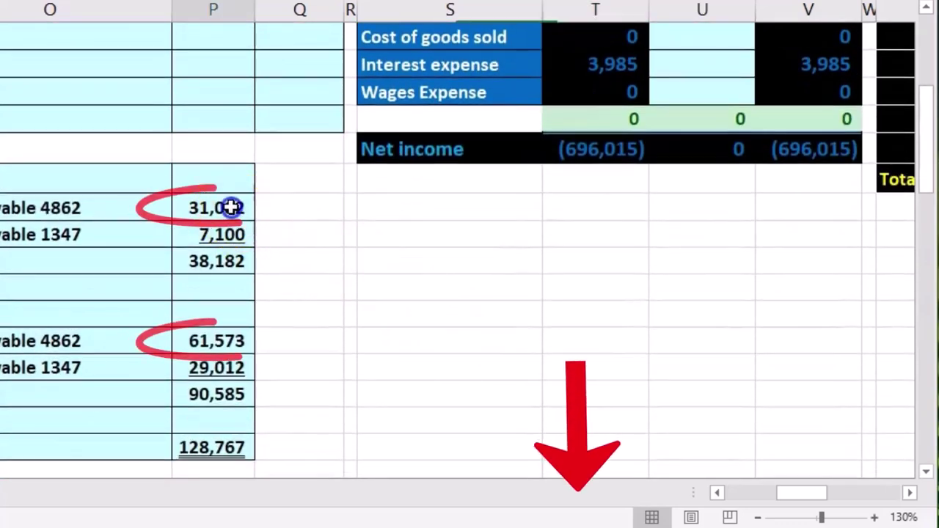
left_click(233, 340, "ctrl")
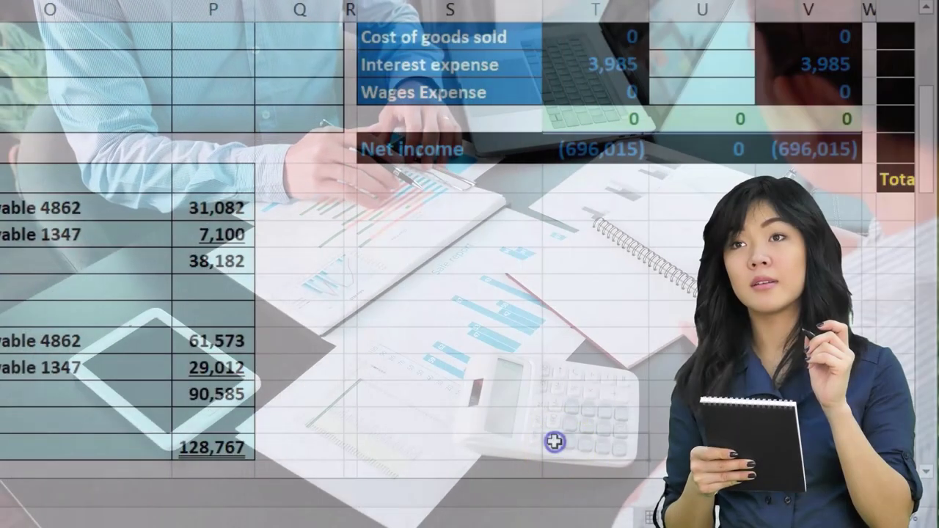
scroll(554, 442, "up", 3)
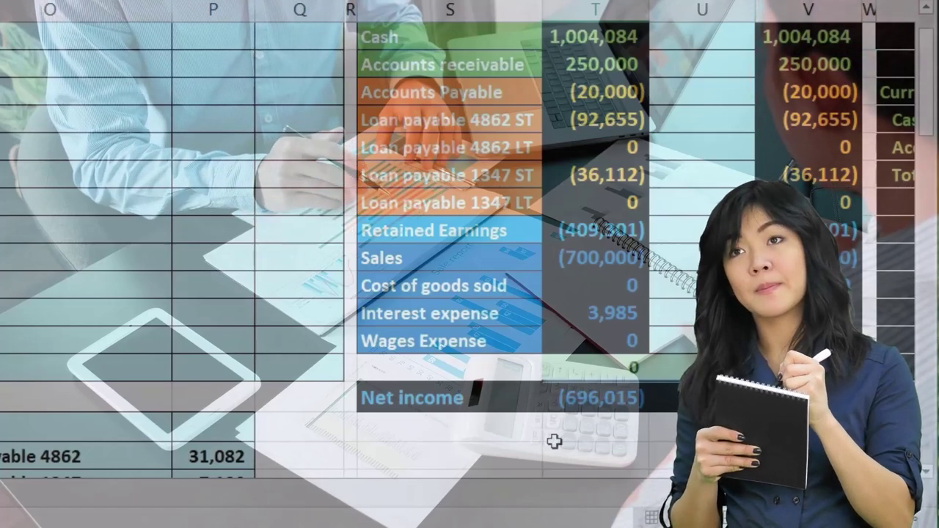
scroll(554, 441, "up", 1)
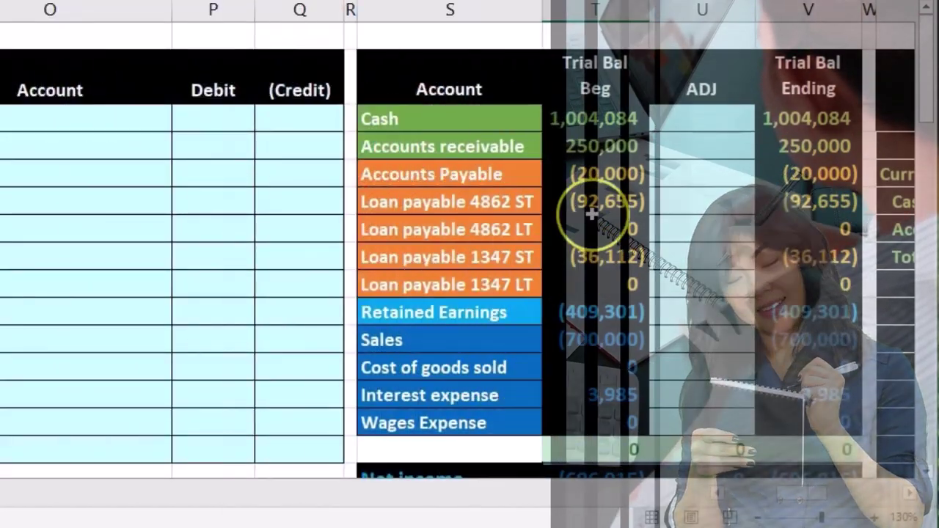
left_click(591, 202)
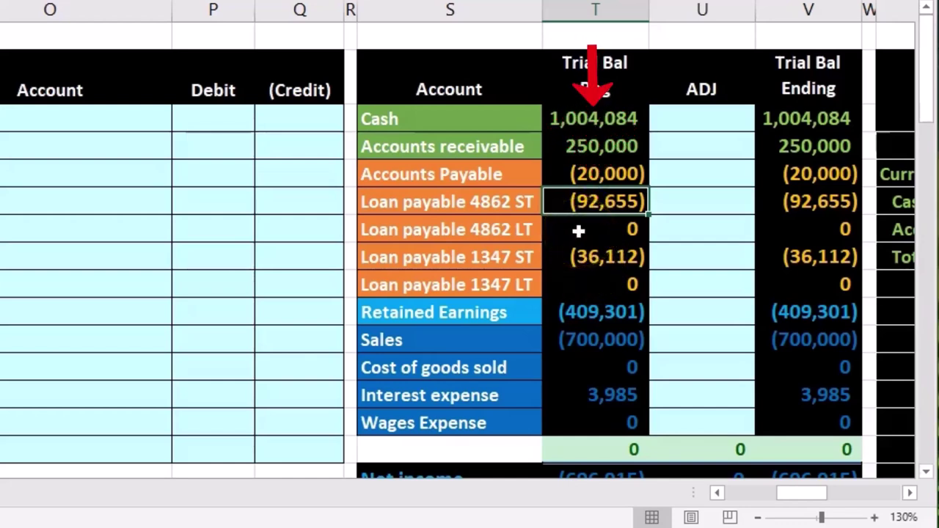
- Copy the account name Loan payable 4862 ST from the trial balance into the first journal entry row as values only
left_click(486, 199)
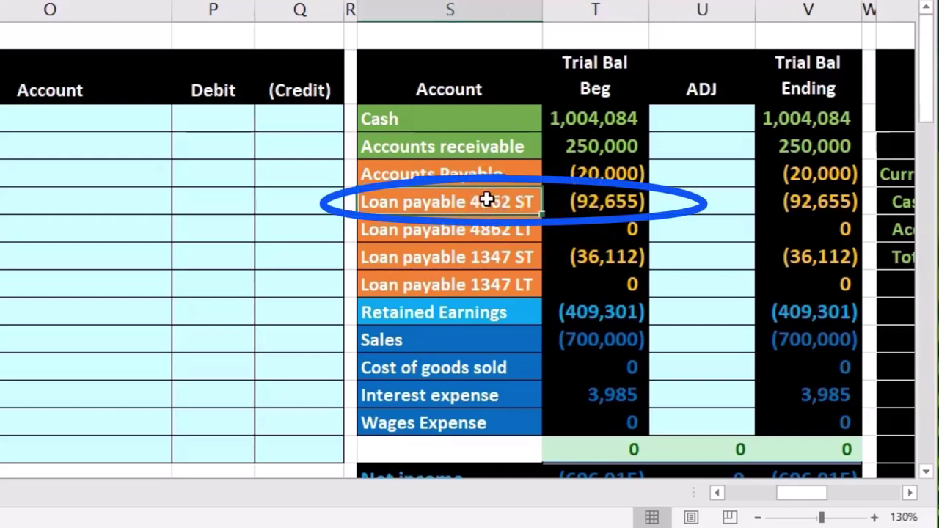
right_click(486, 199)
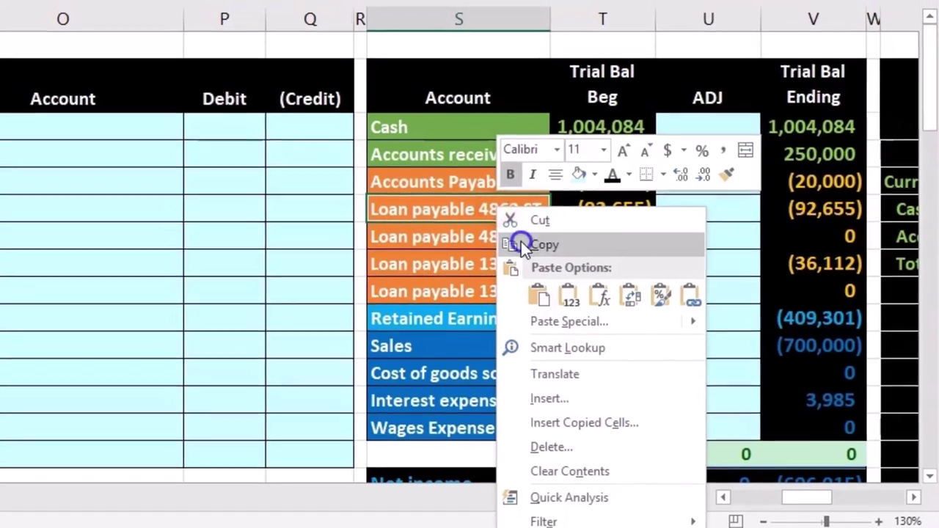
left_click(521, 241)
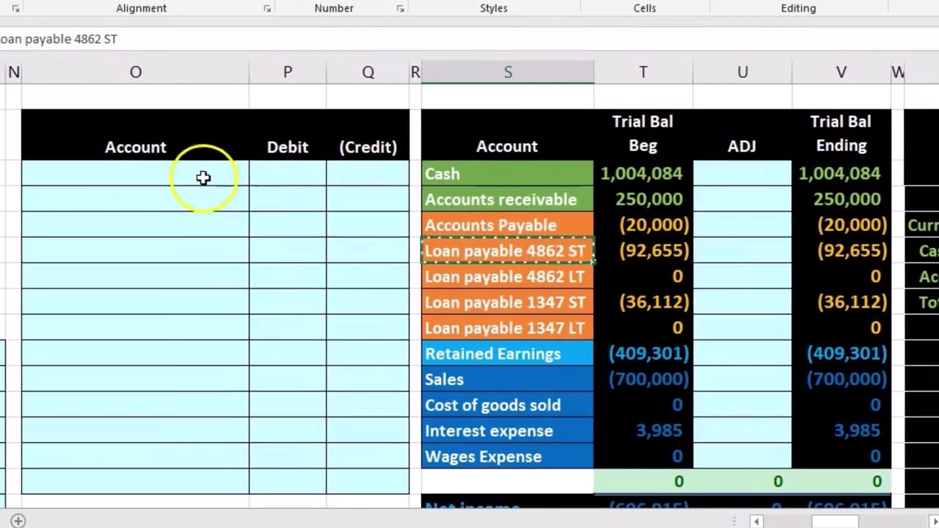
right_click(199, 178)
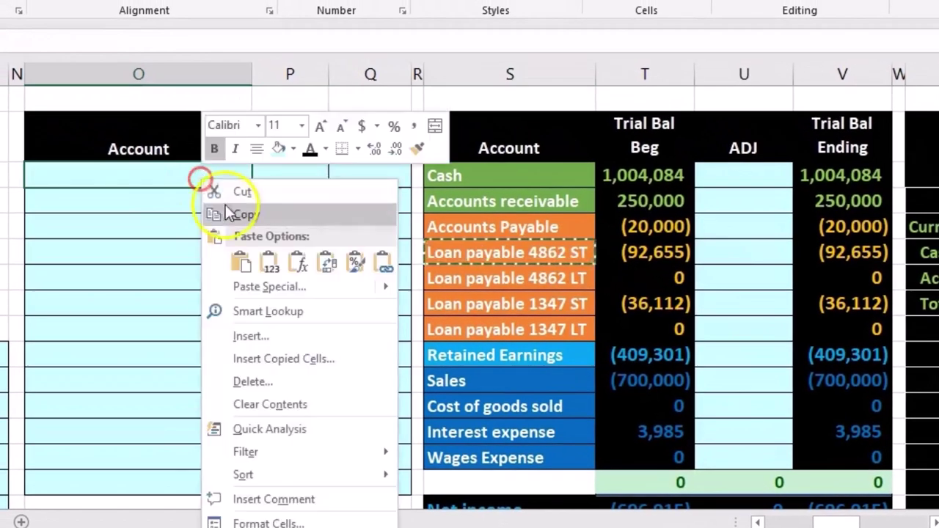
left_click(263, 263)
- Link the debit for Loan payable 4862 ST to the loan's LT amount in the breakdown with the formula =P23
left_click(287, 175)
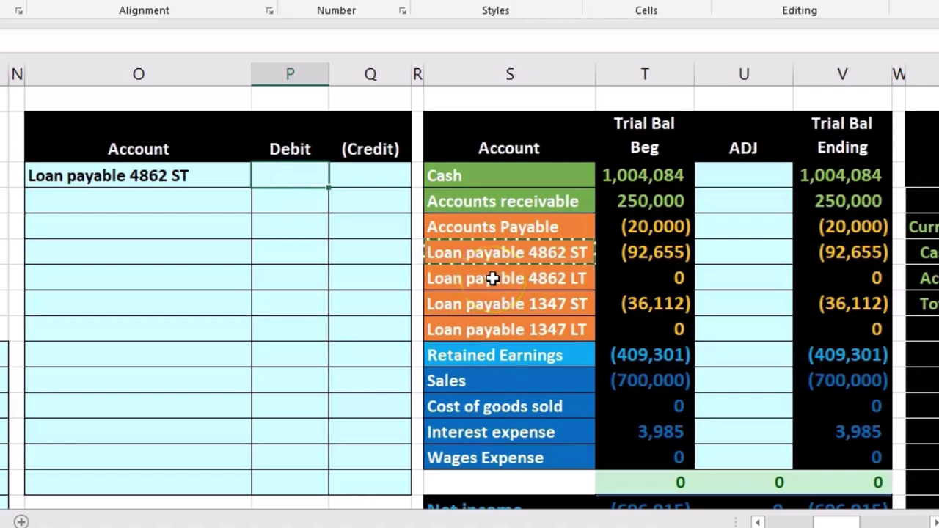
type("=")
key("Left")
key("Left")
key("Left")
key("Left")
key("Left")
key("Left")
key("Left")
key("Left")
key("Left")
key("Left")
key("Left")
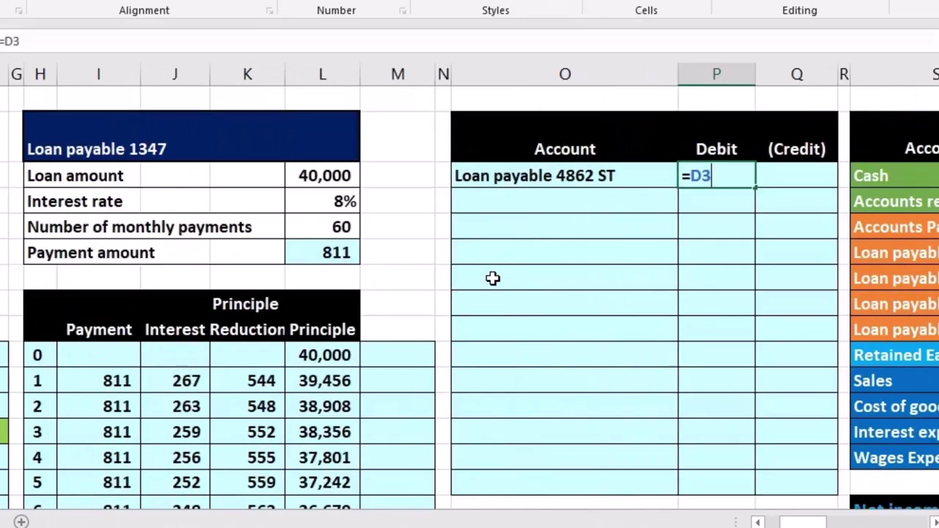
scroll(492, 278, "right", 2)
key("Left")
key("Left")
key("Left")
key("Left")
key("Down")
key("Down")
key("Down")
key("Down")
key("Down")
key("Down")
key("Down")
key("Down")
key("Down")
key("Down")
key("Down")
key("Down")
key("Down")
key("Down")
key("Down")
key("Down")
key("Down")
key("Down")
key("Down")
key("Down")
key("Down")
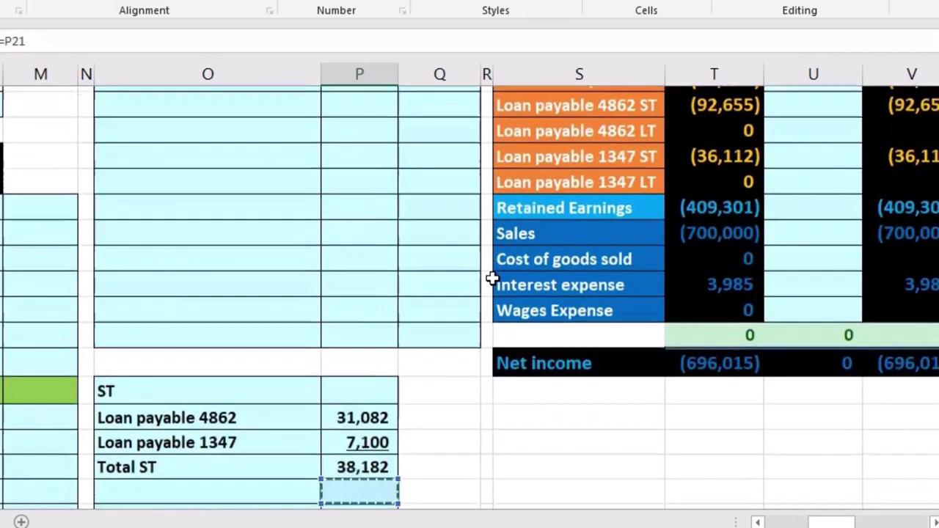
key("Up")
key("Up")
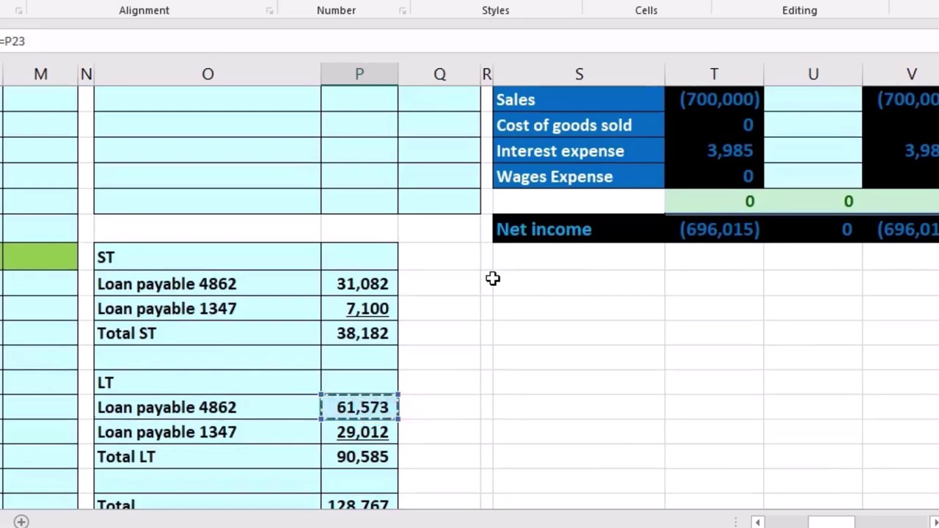
key("Return")
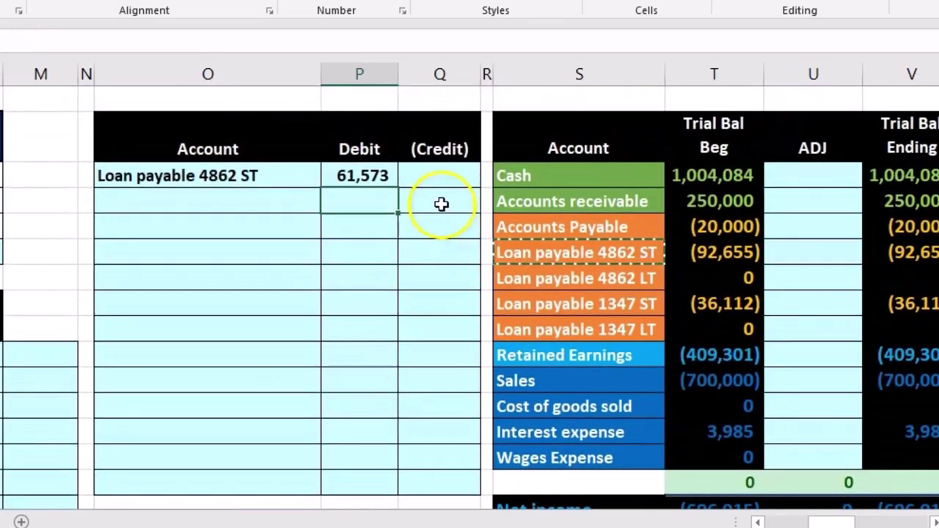
- Enter the credit on the second journal entry row as the negative of the debit above it
left_click(441, 204)
key("Up")
key("Return")
- Copy the account name Loan payable 4862 LT into the credit row of the journal entry as values only and indent it
left_click(598, 283)
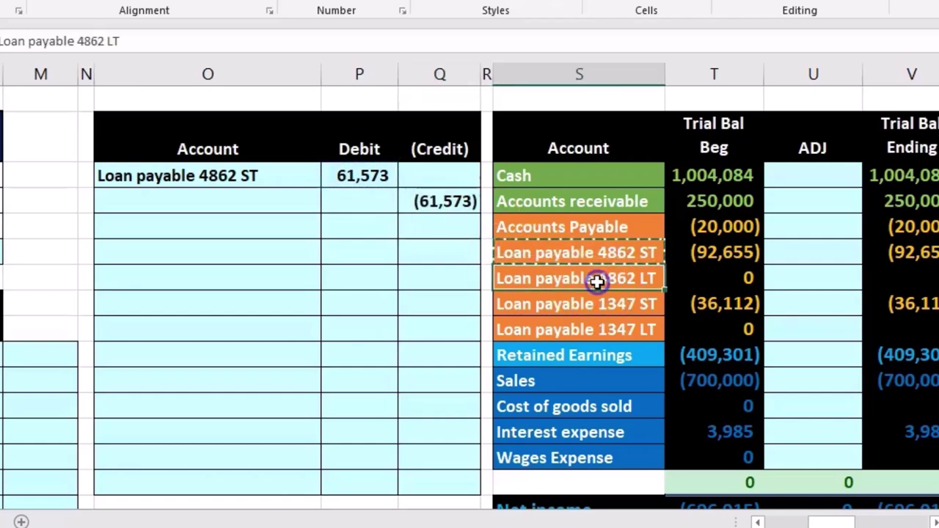
right_click(598, 283)
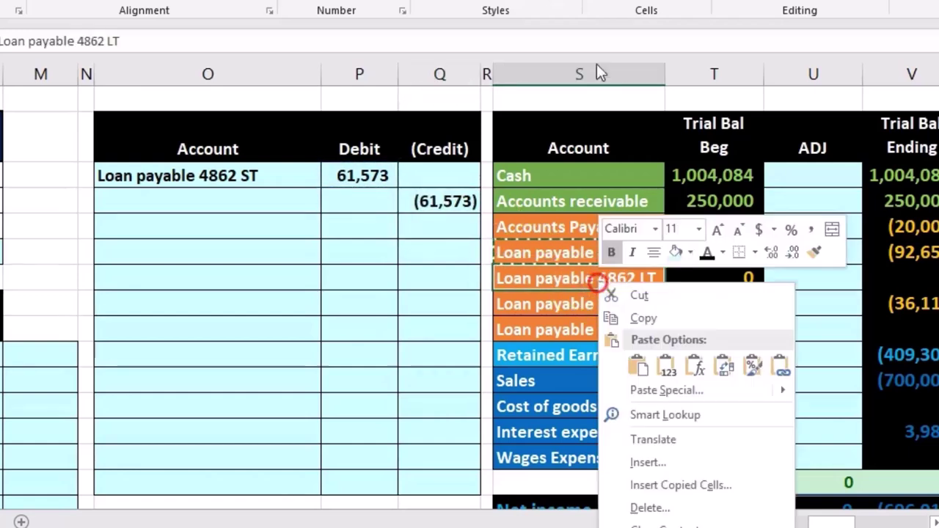
left_click(615, 317)
left_click(288, 194)
right_click(305, 205)
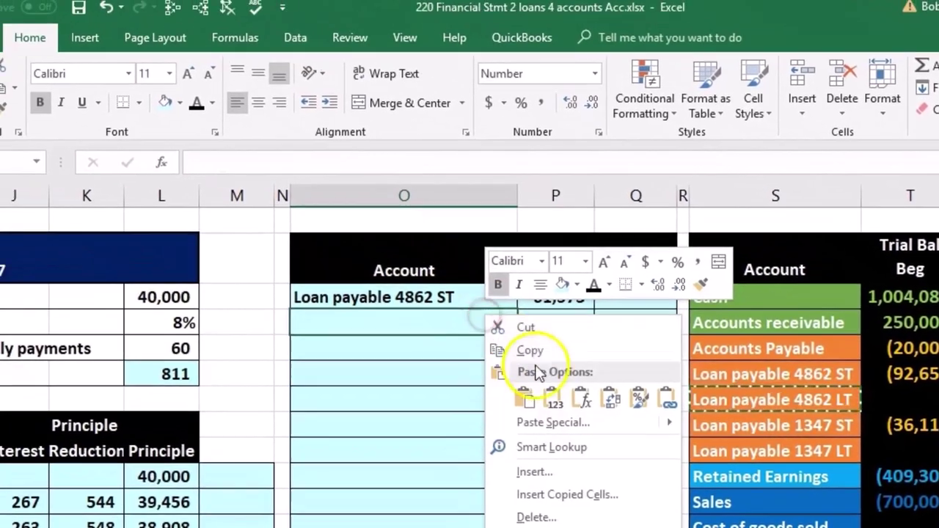
left_click(372, 278)
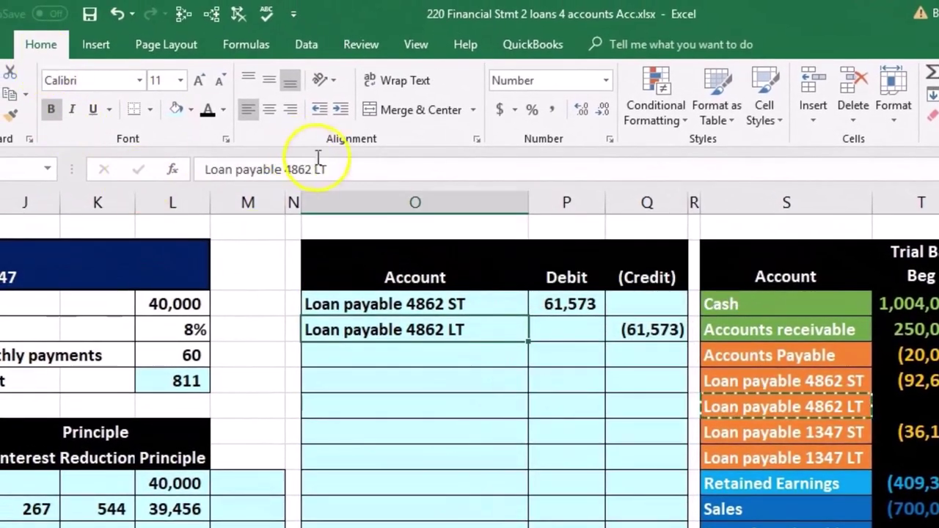
left_click(347, 110)
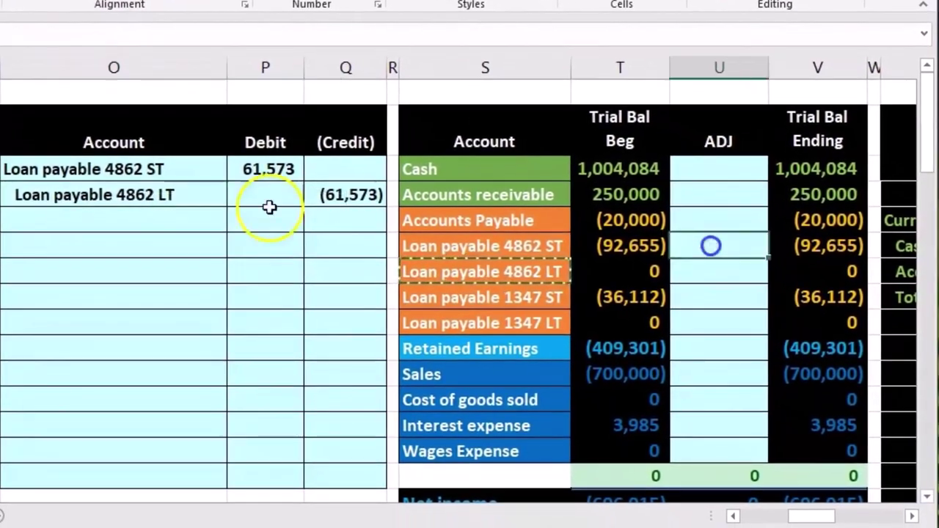
- Post the debit to the ADJ cell of Loan payable 4862 ST with =P3 and check its ending balance against the ST breakdown
left_click_drag(301, 222, 329, 227)
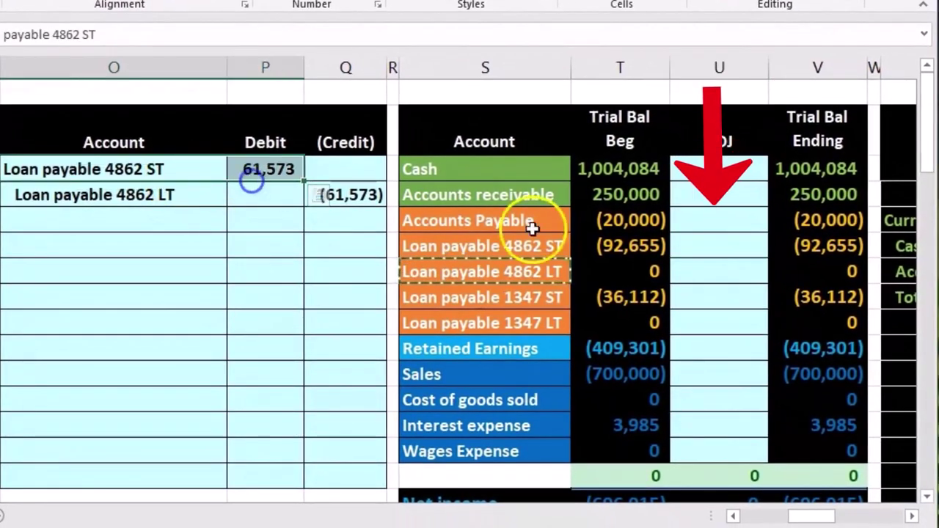
left_click(711, 242)
type("=")
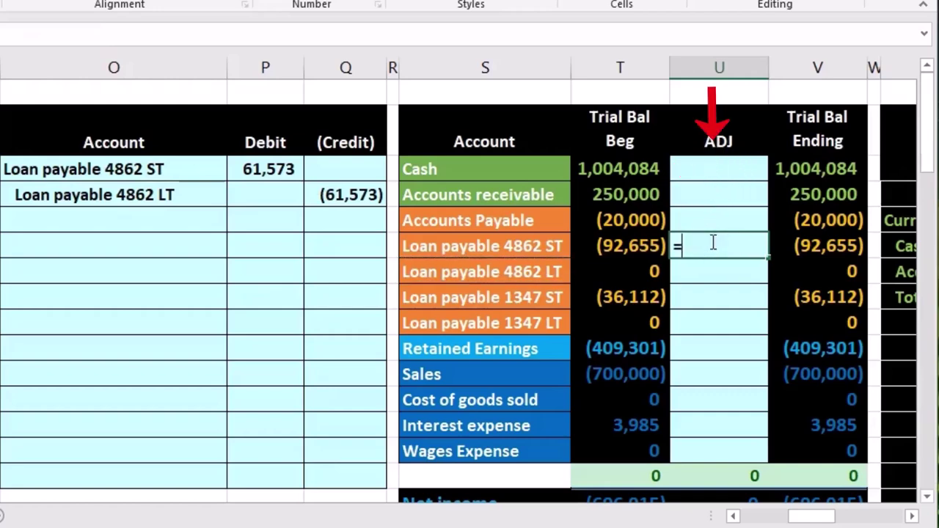
left_click(266, 169)
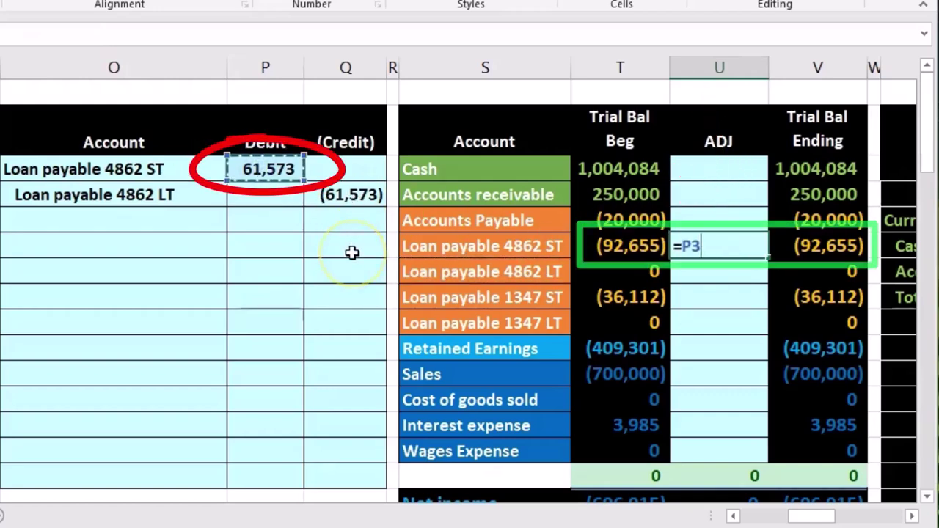
key("Return")
left_click(797, 247)
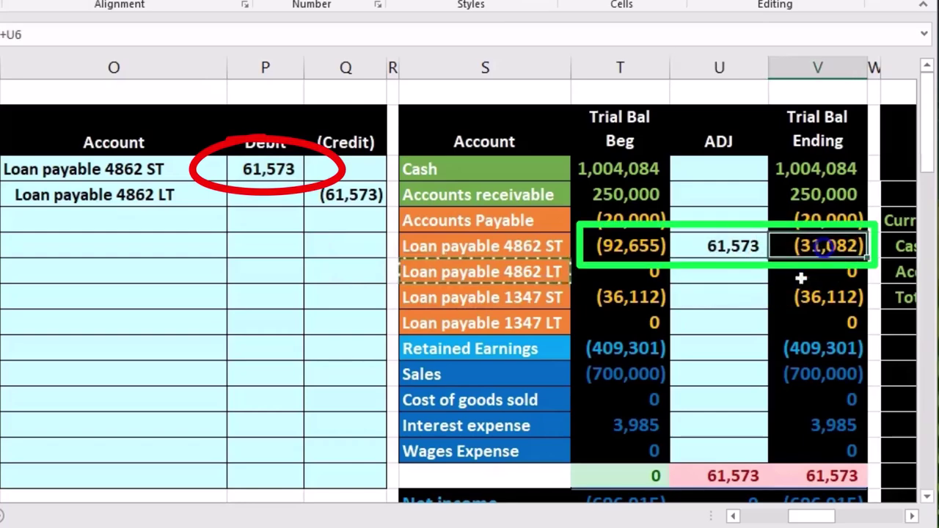
scroll(484, 429, "down", 3)
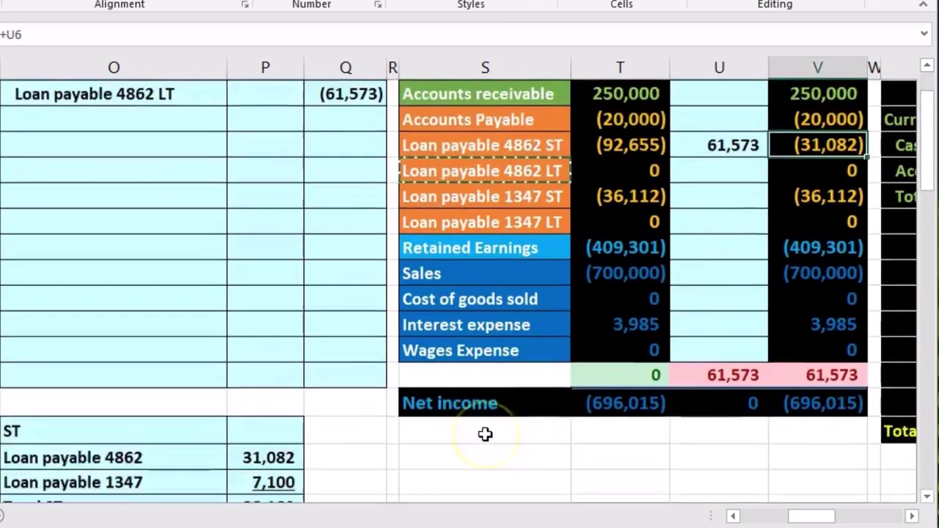
left_click(278, 382)
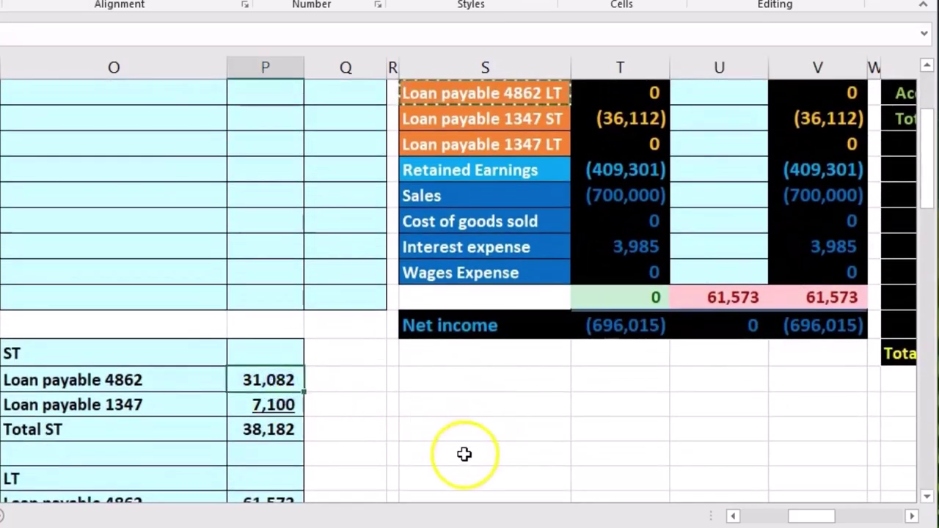
- Post the credit to the ADJ cell of Loan payable 4862 LT with =Q4 and check its ending balance
scroll(463, 455, "up", 3)
left_click_drag(110, 195, 313, 204)
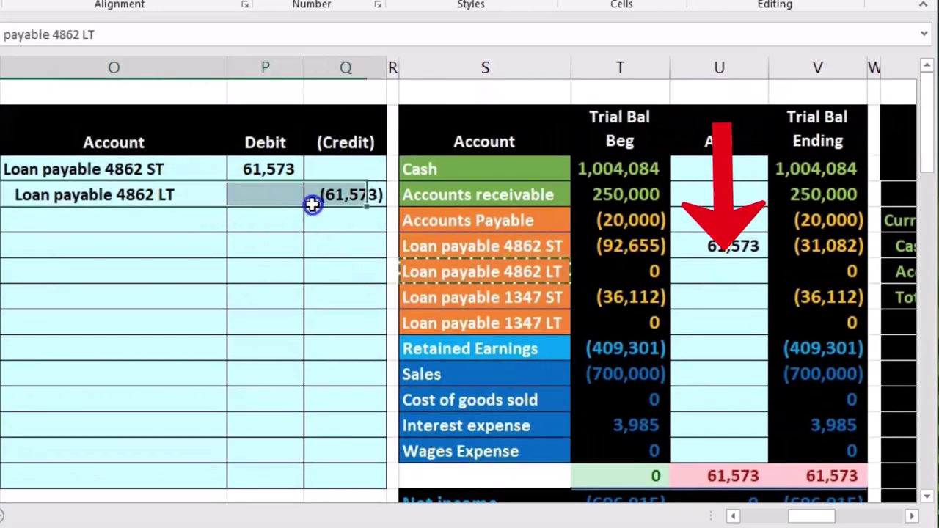
left_click(704, 276)
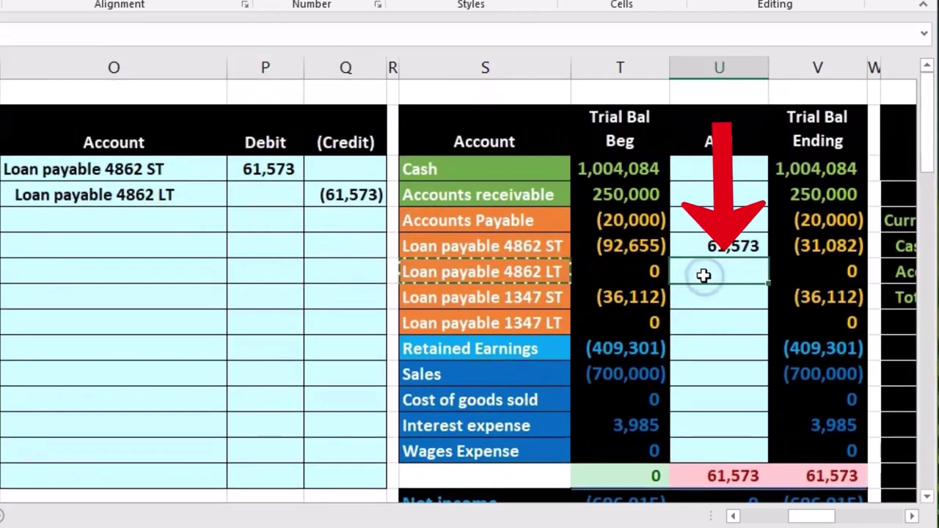
type("=")
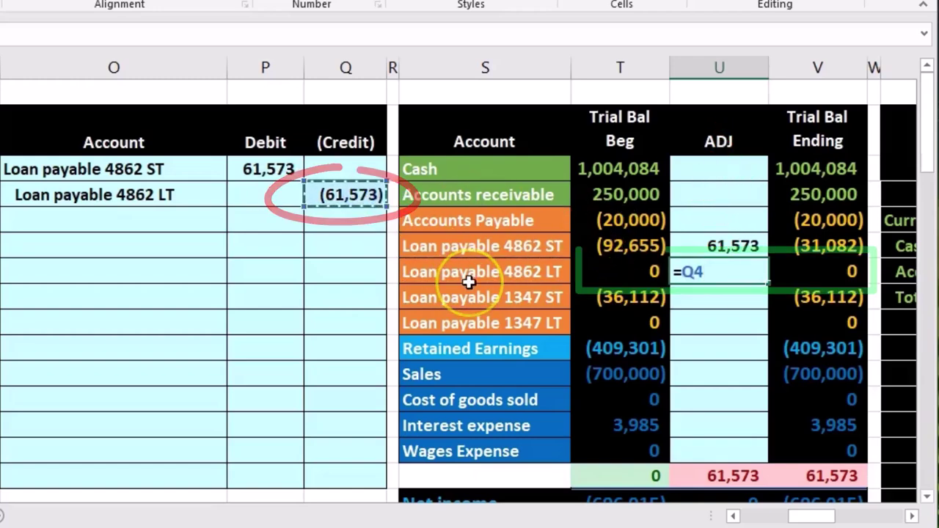
key("Return")
left_click(811, 275)
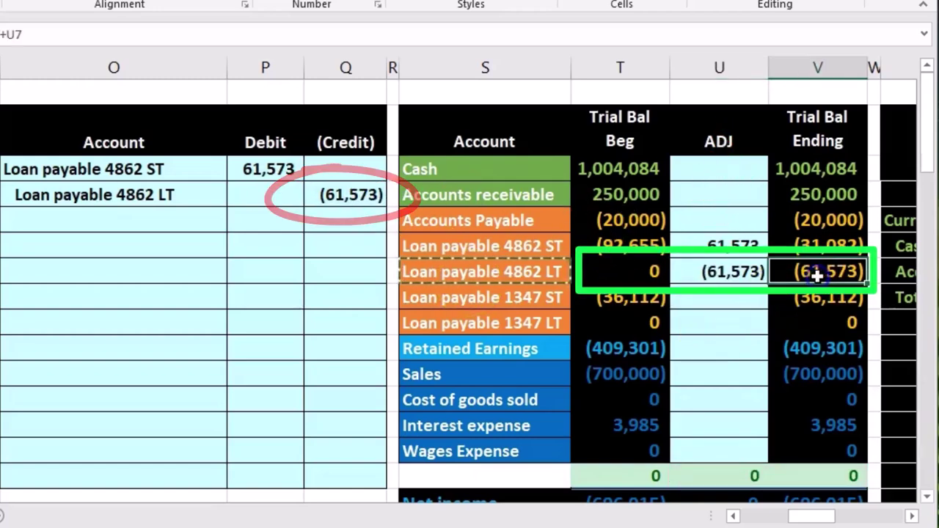
- Check the Loan payable 4862 ending balances against the LT breakdown and their combined sum against the loan's amortization schedule
scroll(656, 431, "down", 3)
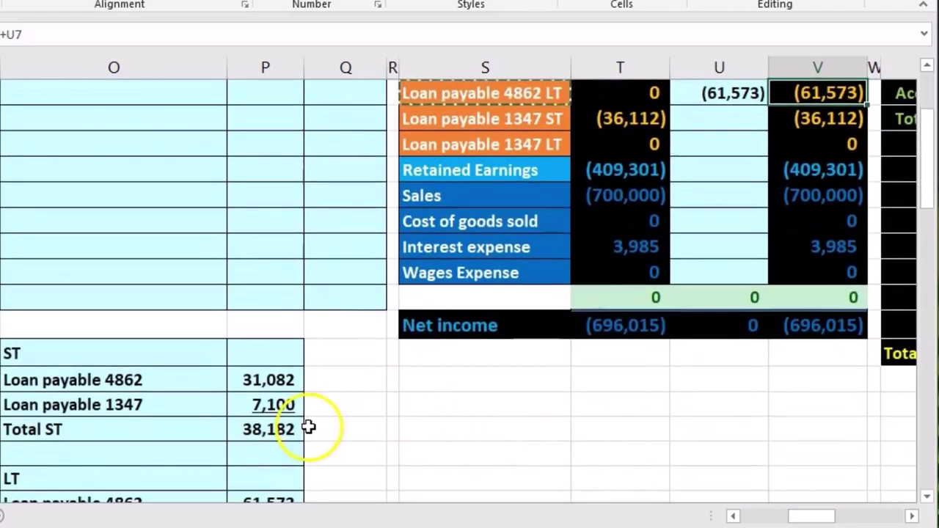
scroll(329, 442, "down", 1)
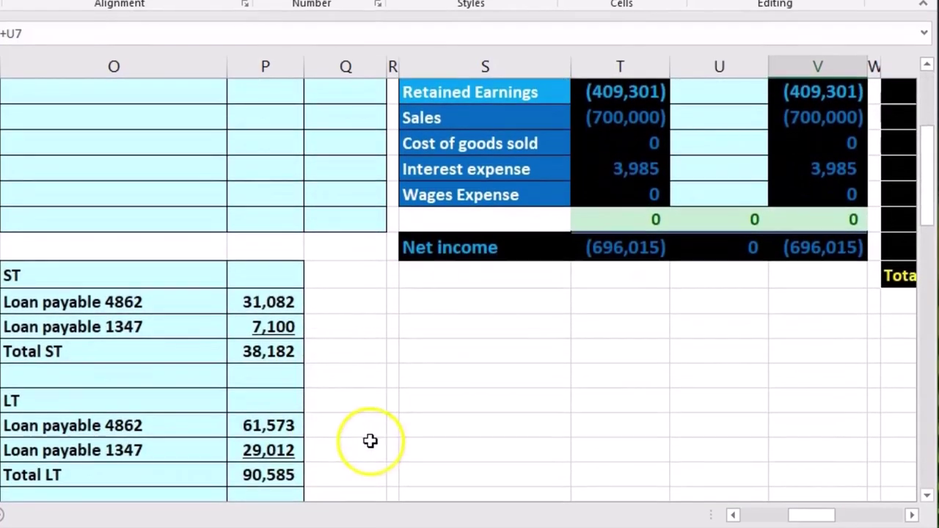
left_click(272, 425)
scroll(637, 396, "up", 2)
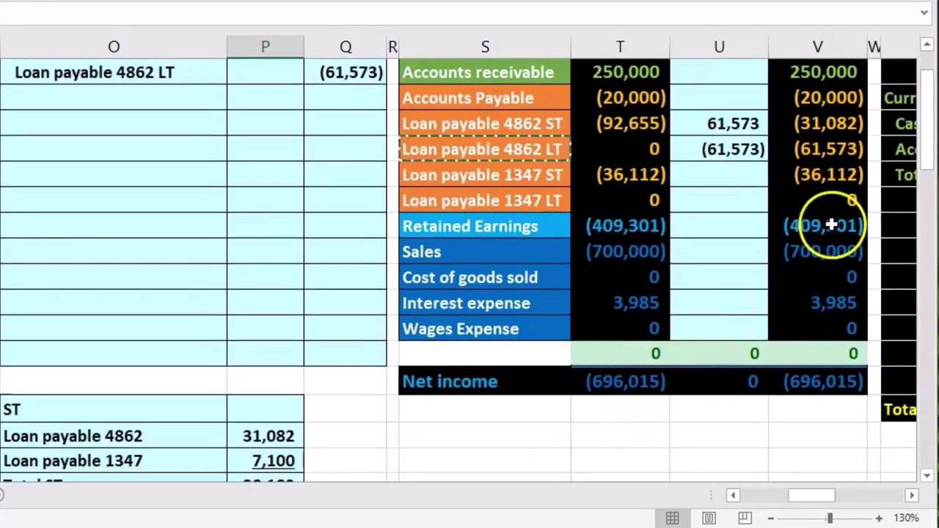
scroll(832, 220, "up", 2)
left_click_drag(832, 221, 826, 250)
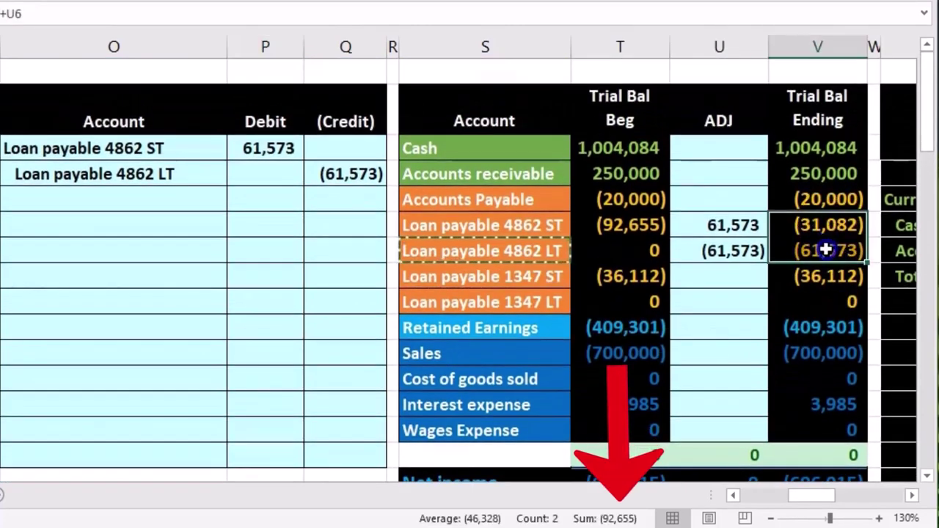
left_click_drag(813, 497, 731, 497)
left_click(77, 409)
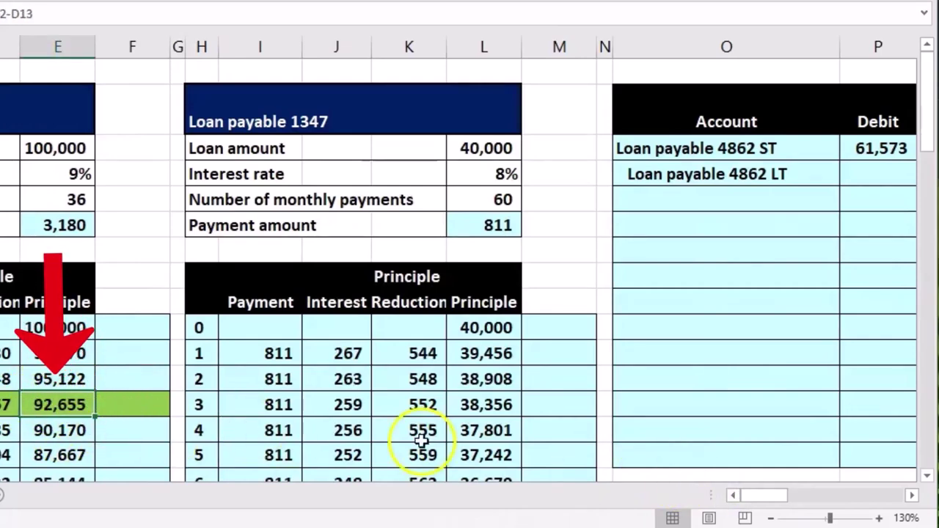
- Copy the account name Loan payable 1347 ST into the debit row of the second journal entry as values only, leaving one blank row above
left_click(913, 496)
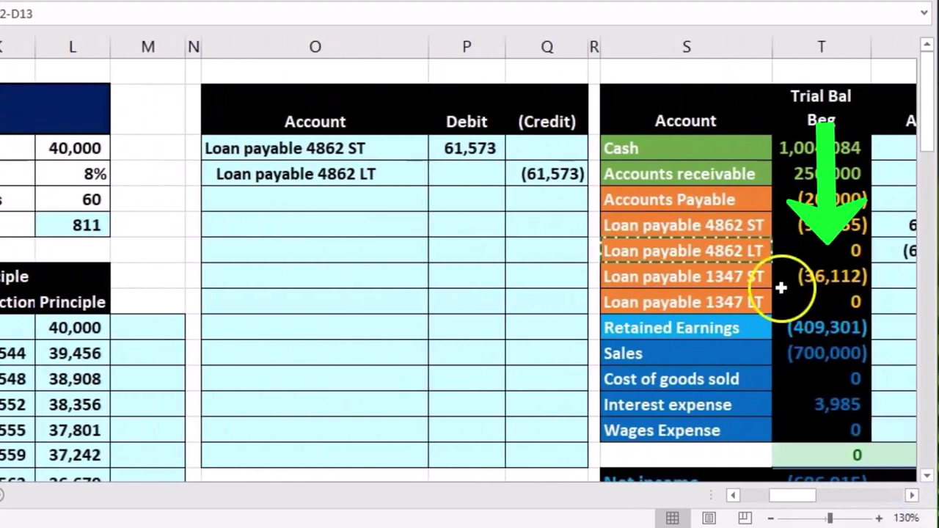
left_click(829, 276)
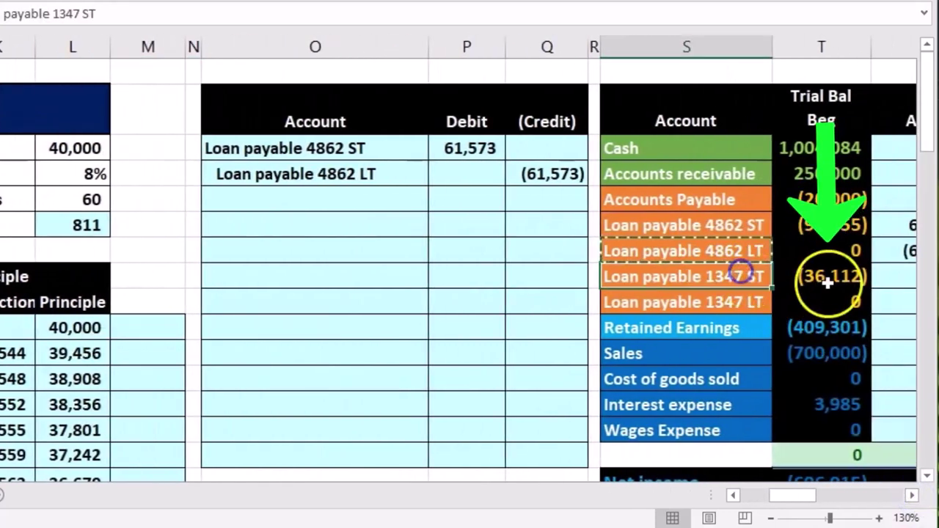
left_click(912, 497)
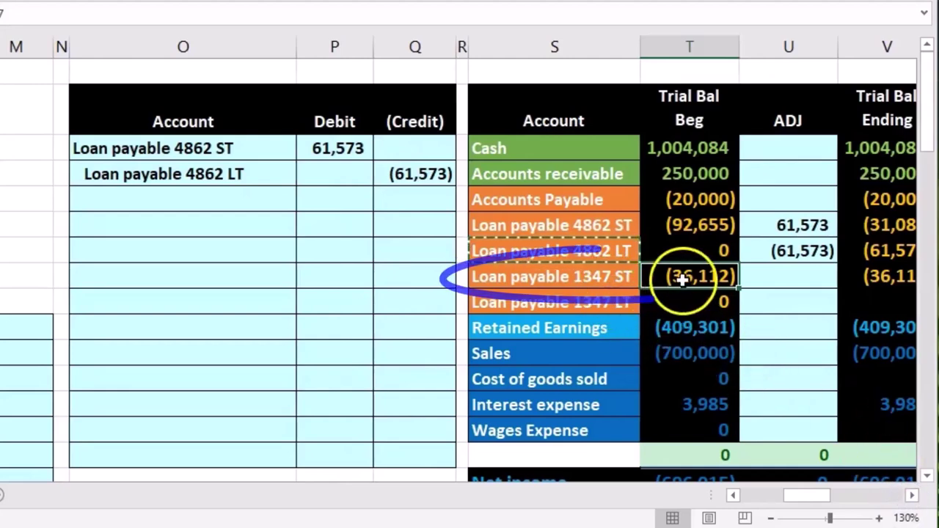
left_click(552, 281)
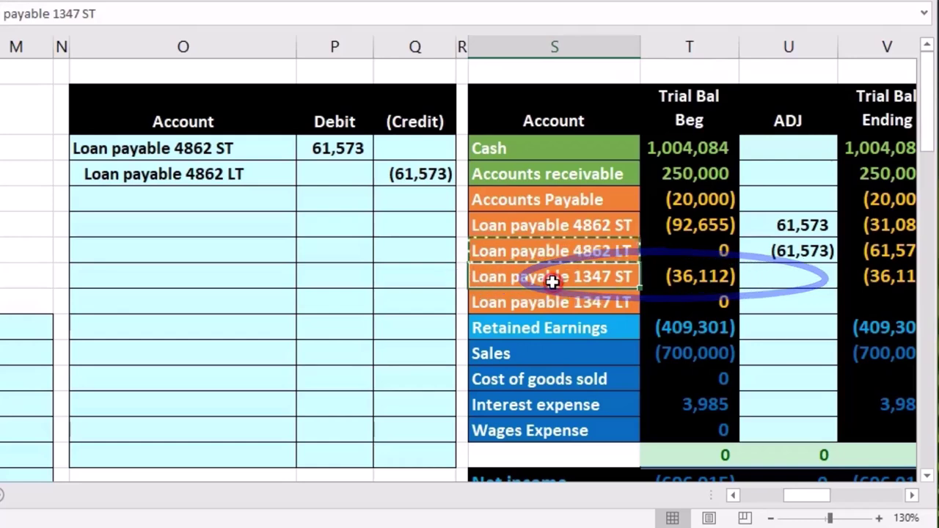
right_click(552, 280)
left_click(603, 318)
left_click(193, 223)
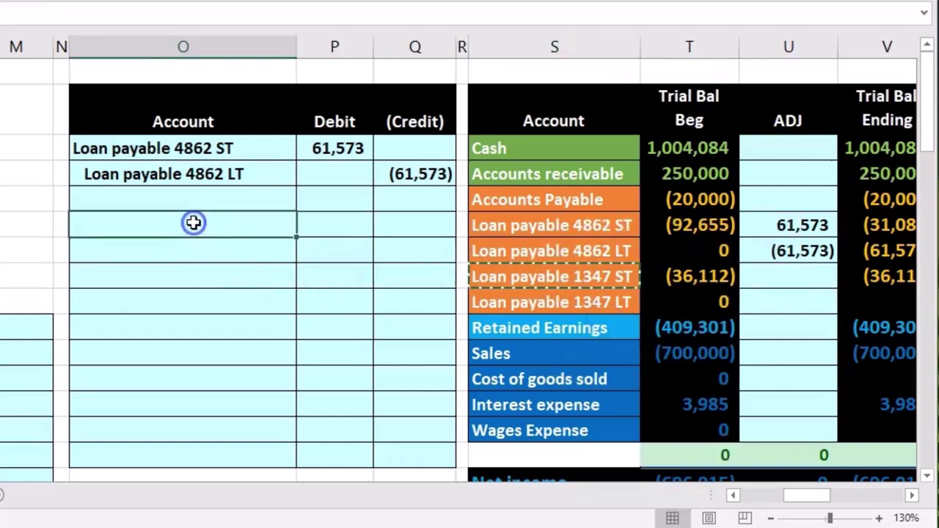
right_click(193, 221)
left_click(266, 307)
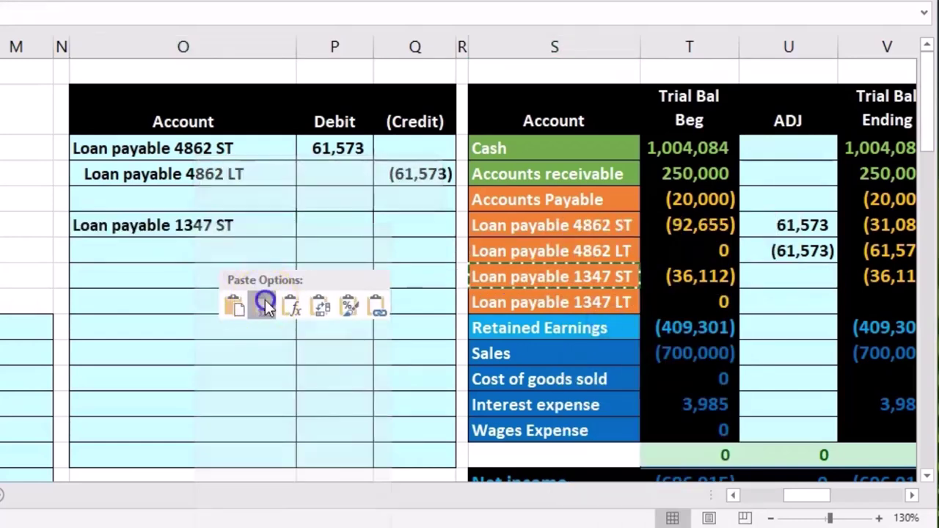
- Link the debit for Loan payable 1347 ST to the Loan payable 1347 amount in the LT breakdown
left_click(320, 228)
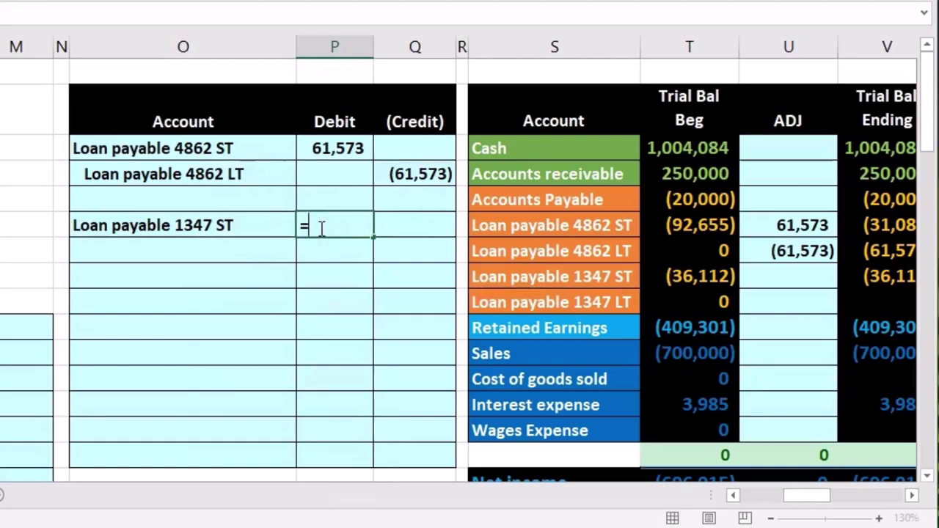
type("=")
scroll(334, 256, "down", 2)
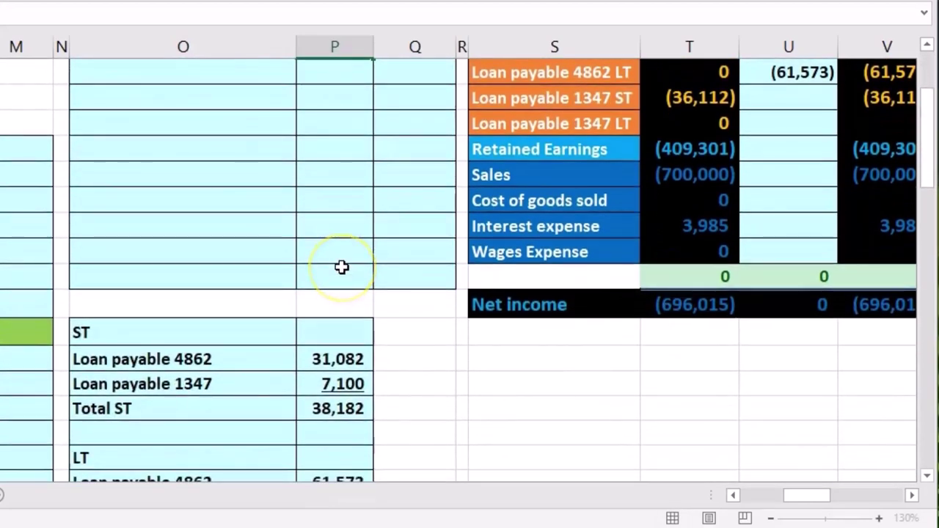
scroll(342, 266, "down", 2)
scroll(342, 266, "down", 1)
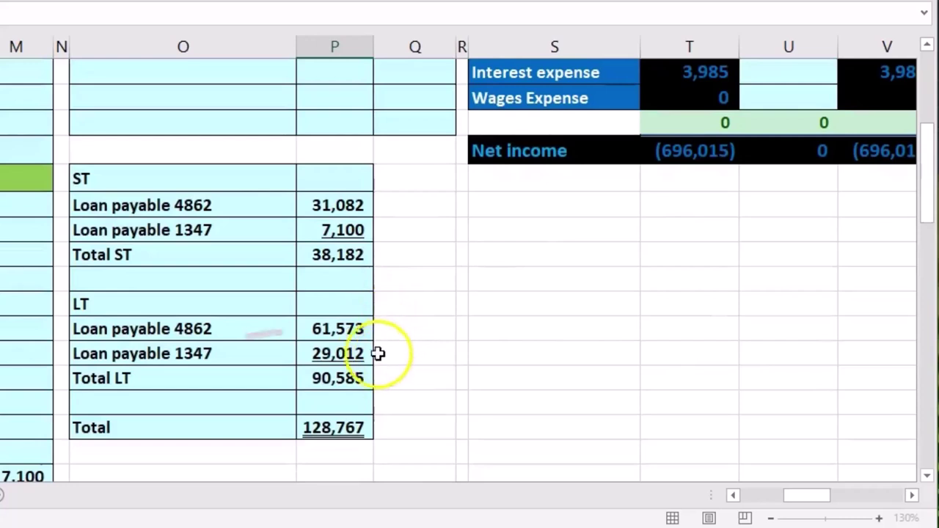
left_click(339, 355)
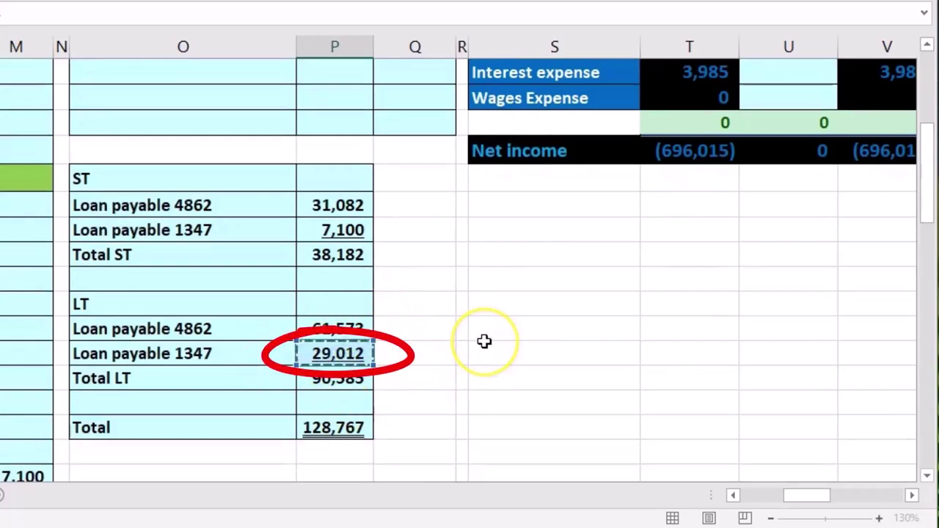
key("Return")
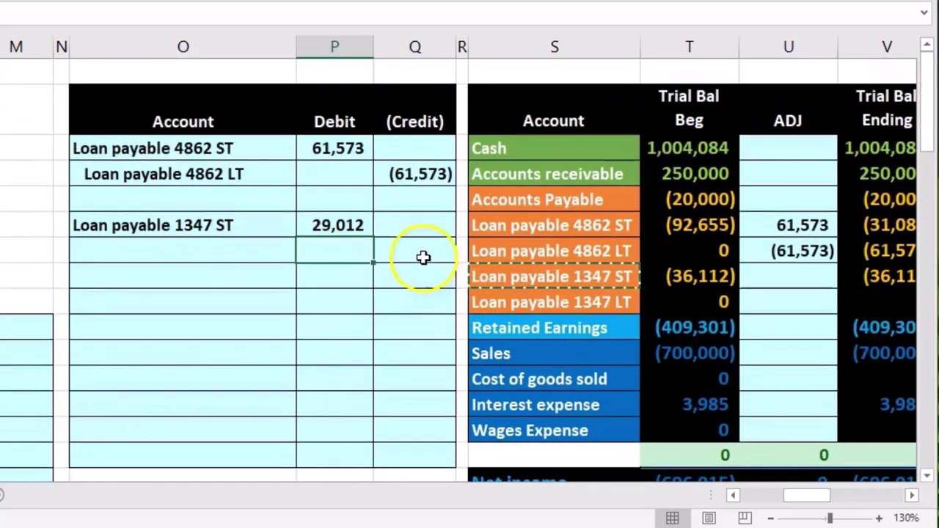
- Enter the credit in the row below as the negative of the Loan payable 1347 ST debit
left_click(424, 256)
type("-")
key("Left")
key("Up")
key("Return")
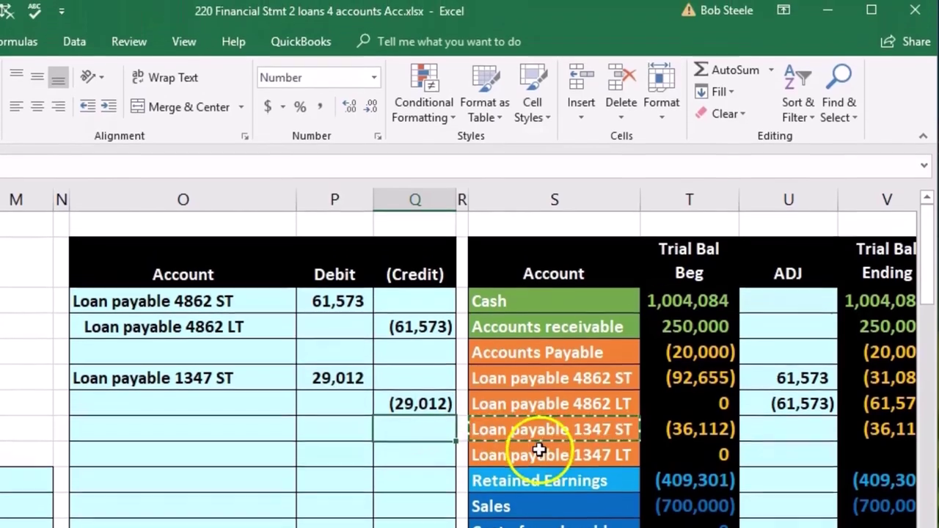
- Copy the account name Loan payable 1347 LT into the credit row of the second journal entry as values only and indent it
left_click(540, 452)
right_click(539, 455)
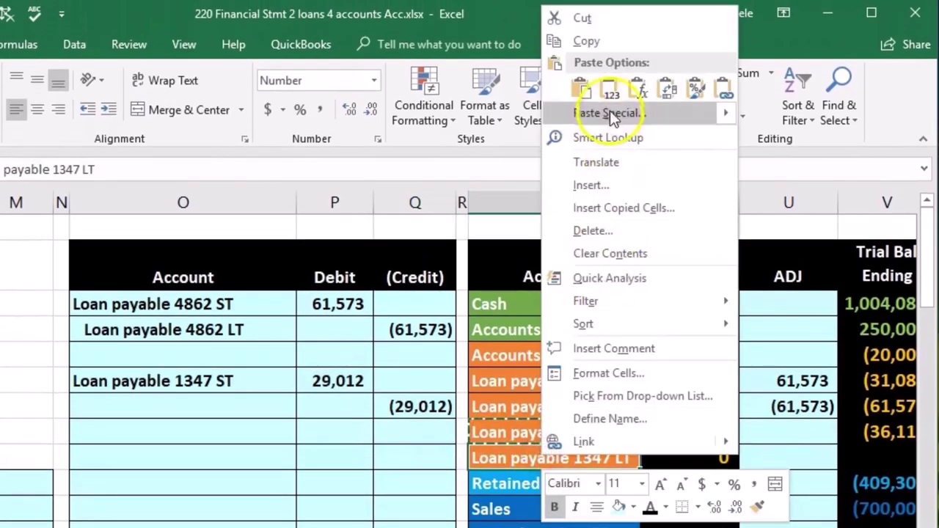
left_click(583, 40)
right_click(204, 400)
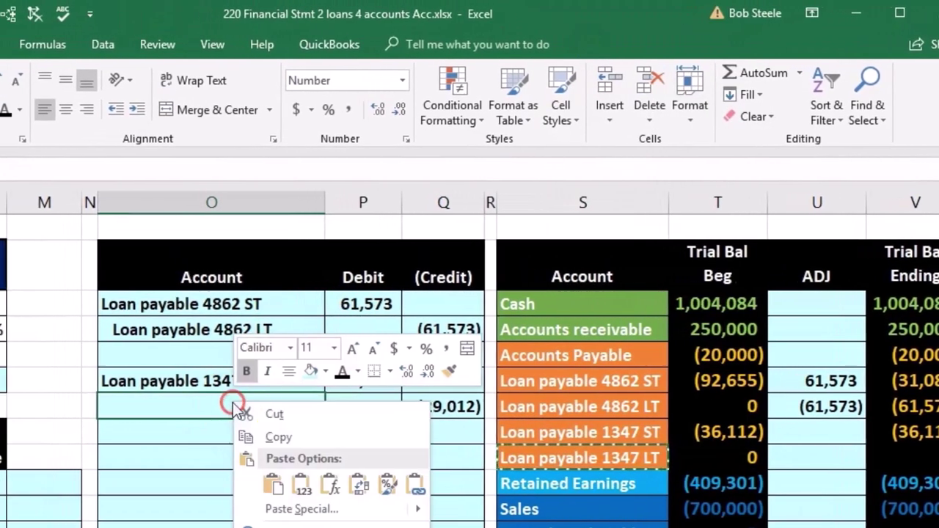
left_click(287, 477)
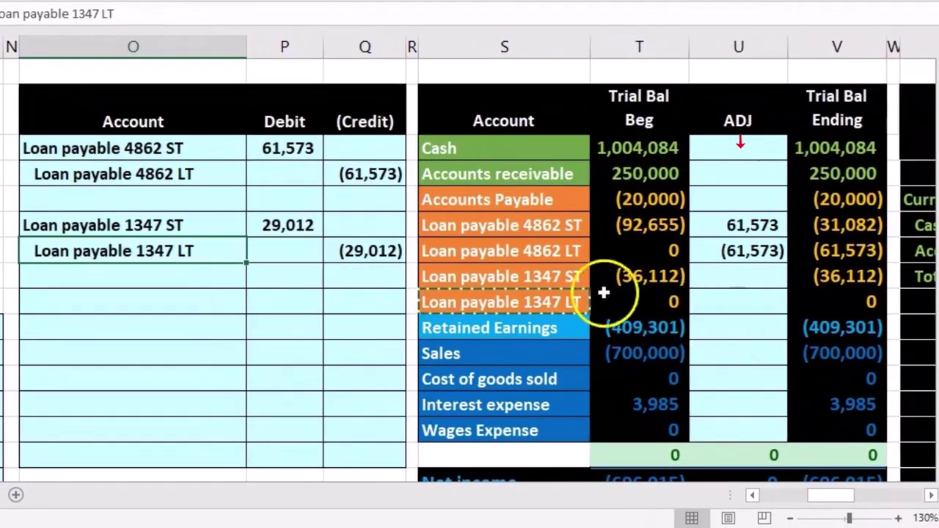
- Post the debit to the ADJ cell of Loan payable 1347 ST with =P6 and check its ending balance against the ST breakdown
left_click_drag(586, 278, 593, 279)
left_click_drag(205, 209, 255, 215)
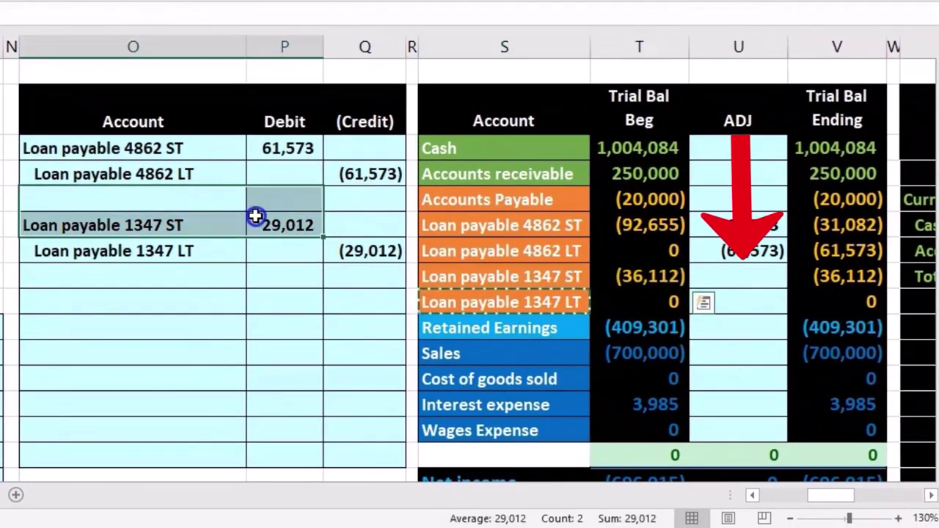
left_click(580, 278)
left_click(725, 277)
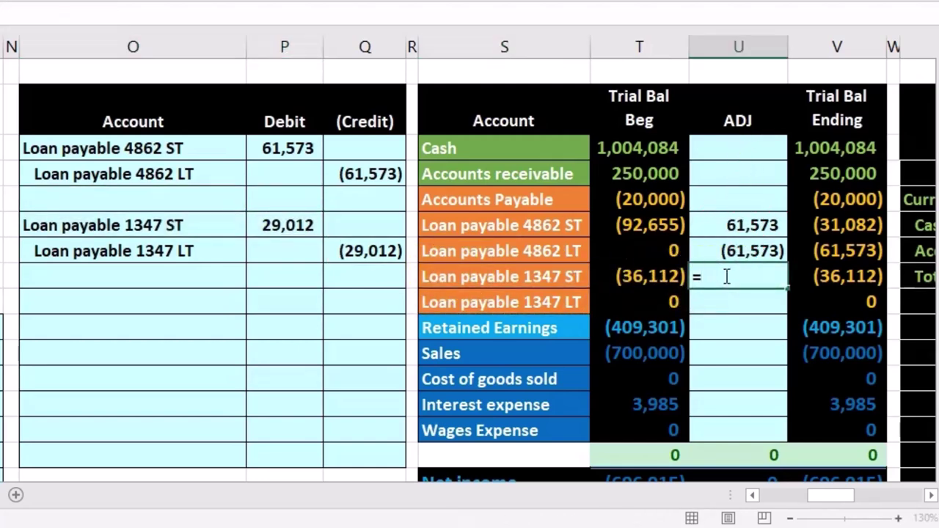
type("=")
left_click(288, 225)
key("Return")
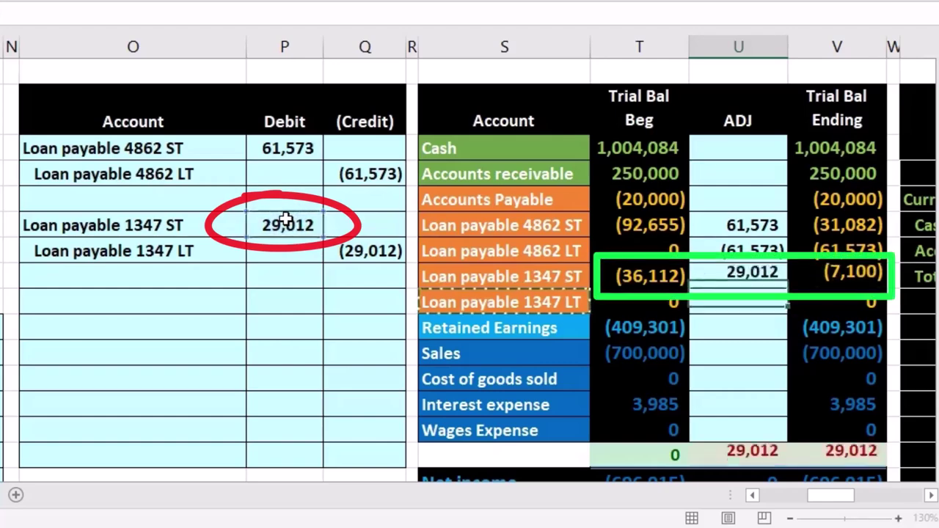
left_click(794, 277)
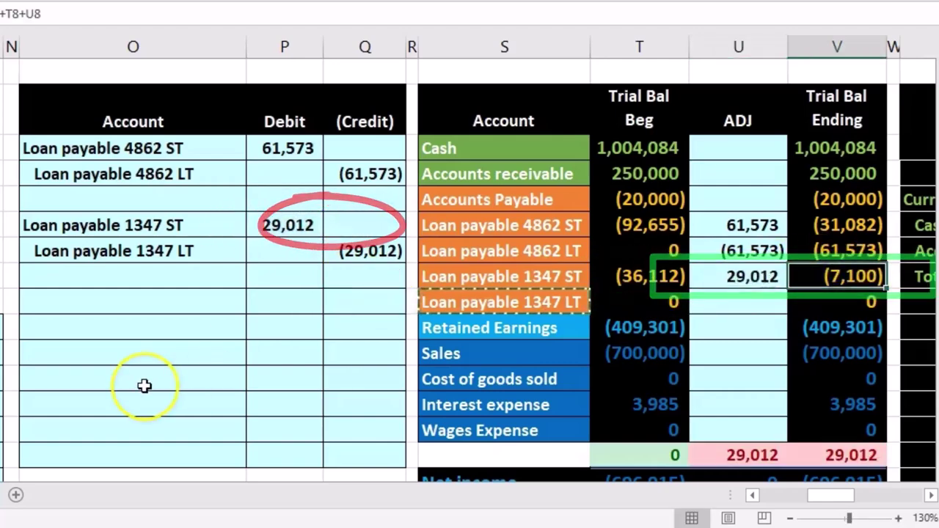
scroll(144, 386, "down", 1)
scroll(143, 386, "down", 3)
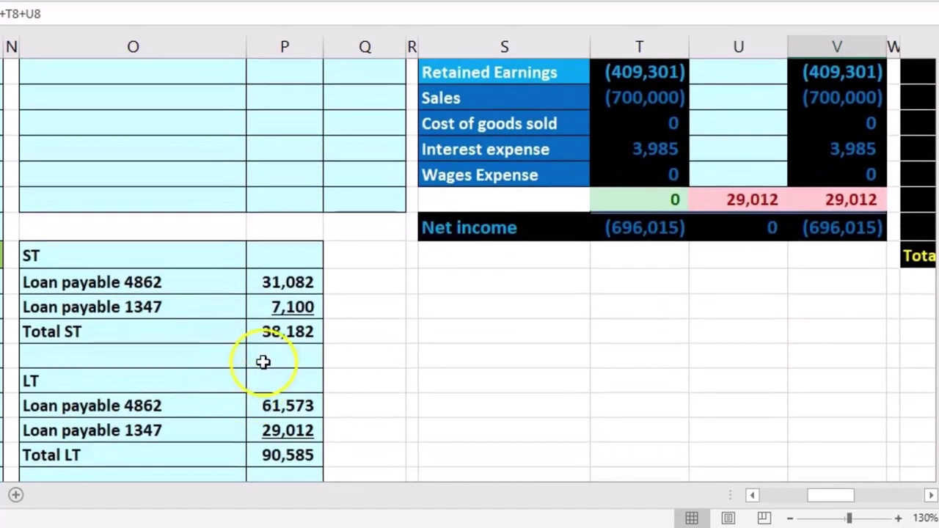
left_click(272, 311)
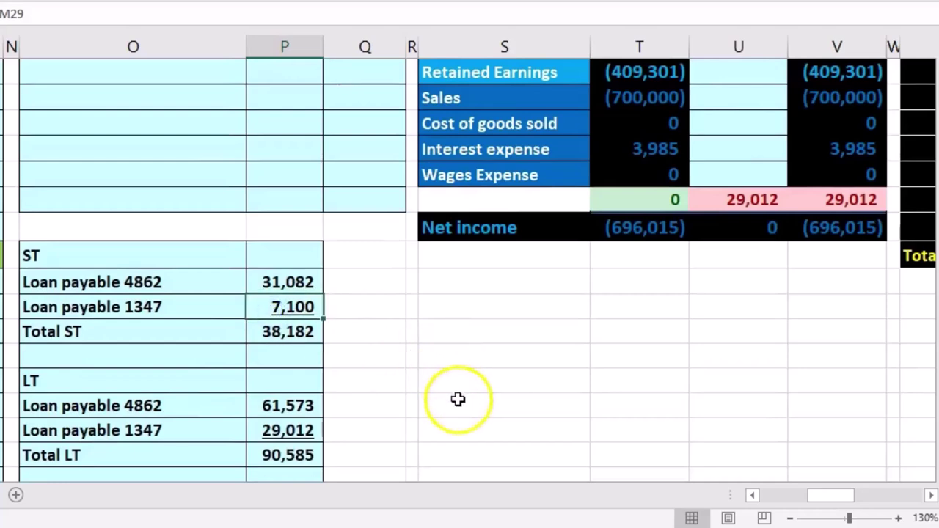
- Post the credit to the ADJ cell of Loan payable 1347 LT with =Q7 and check its ending balance against the LT breakdown
scroll(458, 400, "up", 3)
left_click_drag(217, 261, 255, 252)
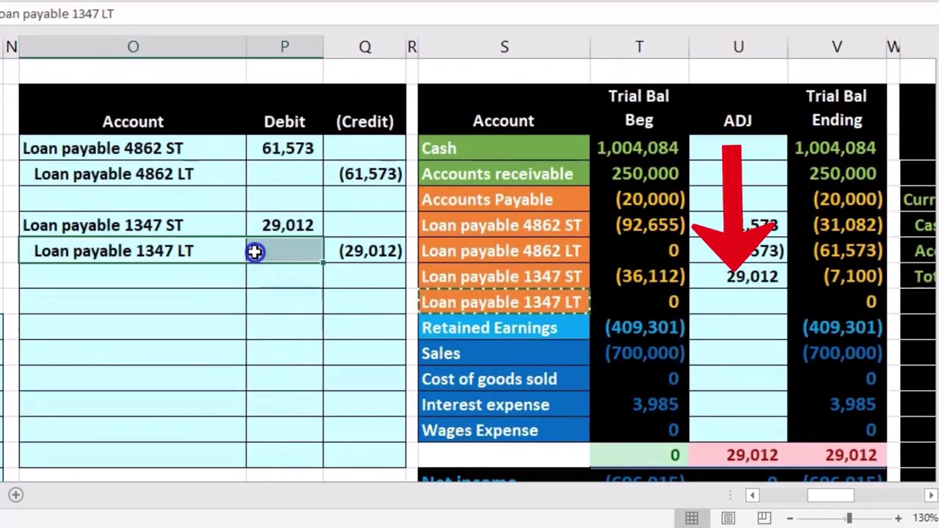
left_click(707, 301)
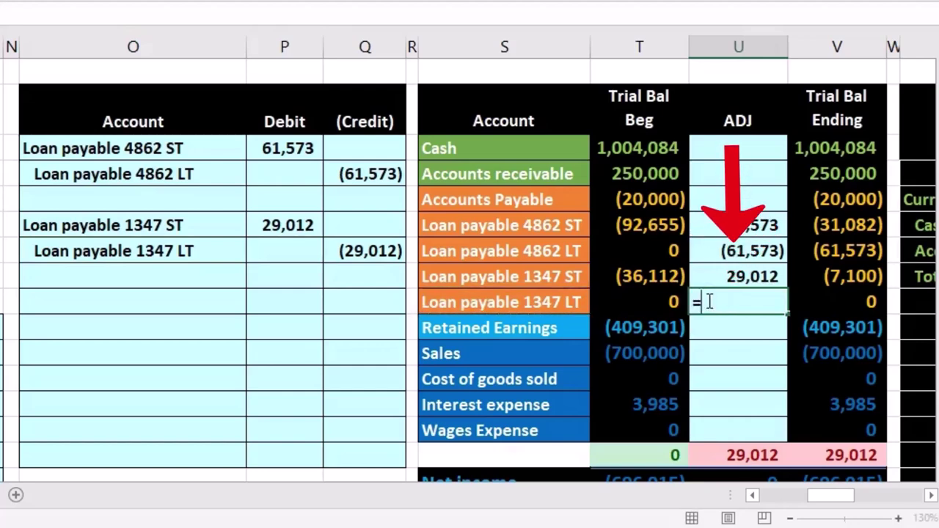
type("=")
left_click(389, 261)
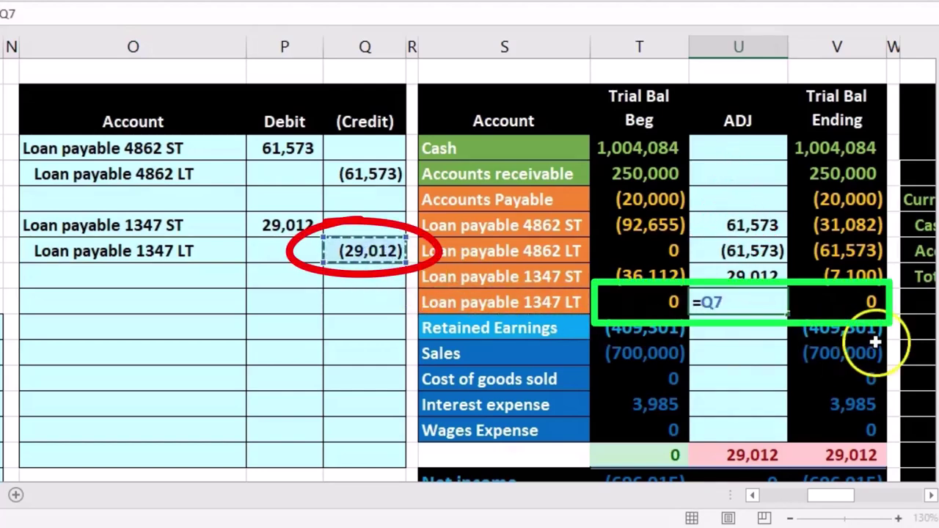
key("Return")
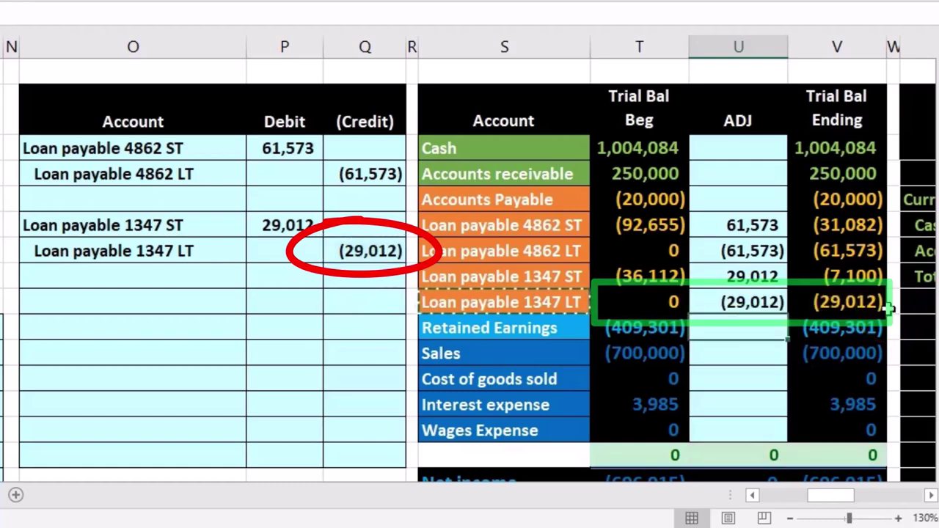
scroll(778, 352, "down", 4)
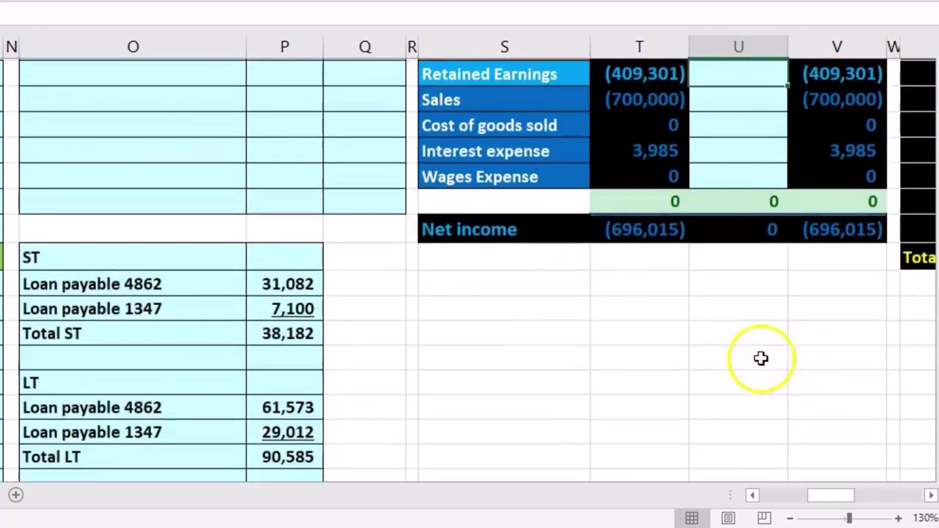
left_click(301, 435)
- Check the combined ending balances of Loan payable 1347 ST and LT against the highlighted principal in the loan's amortization schedule
scroll(770, 422, "up", 4)
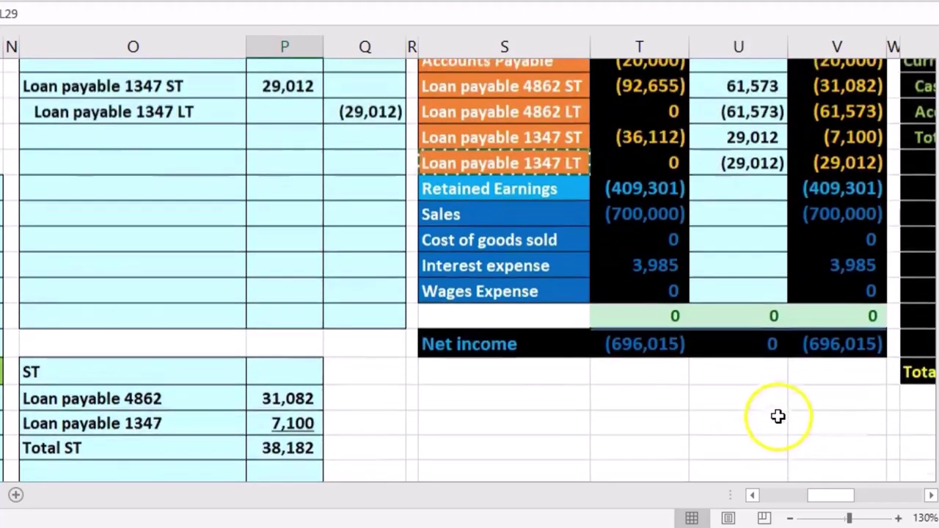
left_click_drag(851, 278, 851, 296)
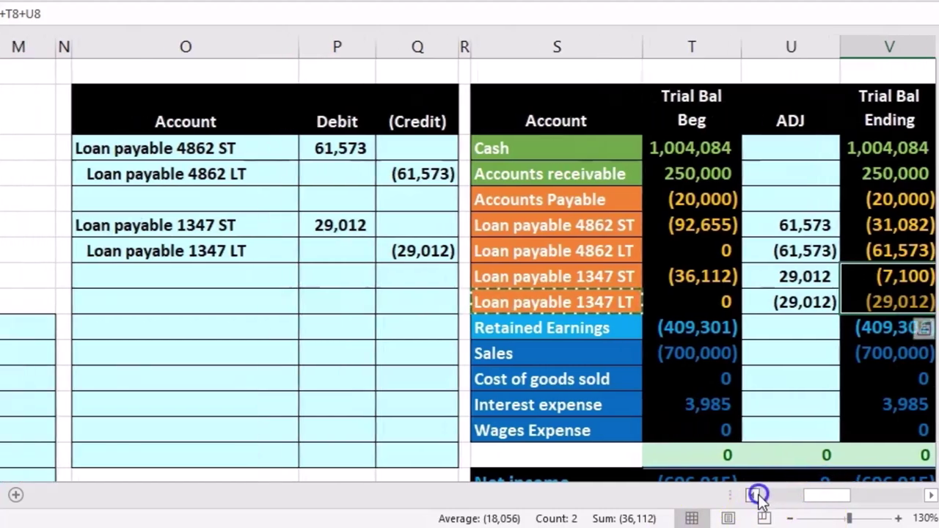
scroll(330, 415, "left", 3)
scroll(293, 396, "down", 2)
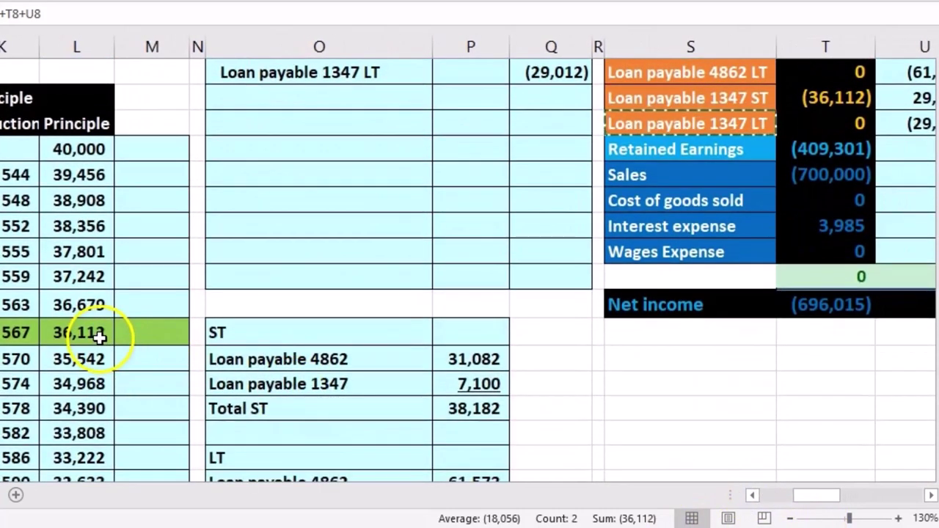
left_click(100, 336)
scroll(400, 422, "up", 2)
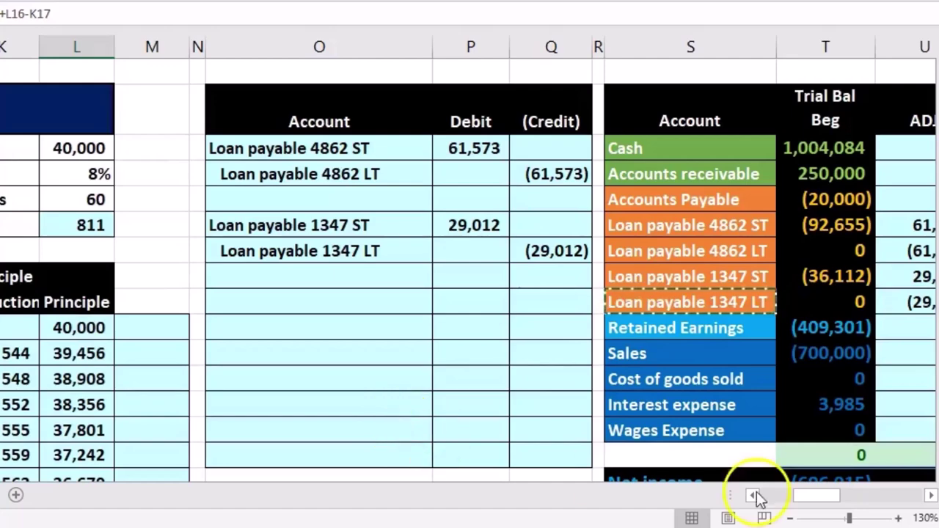
- Fill Notes Payable Current Portion on the balance sheet with -V6-V8, combining the two short-term loans' ending trial balance amounts
left_click(930, 497)
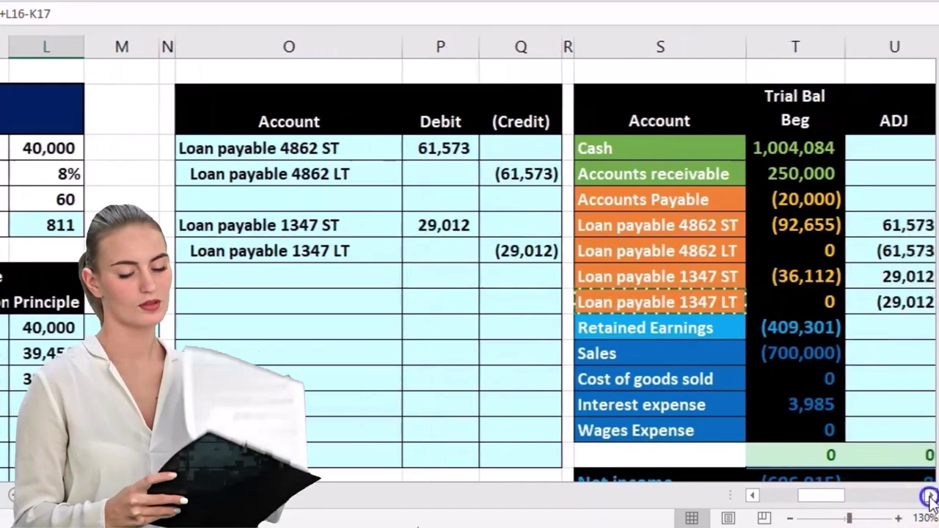
left_click(930, 496)
left_click(930, 496)
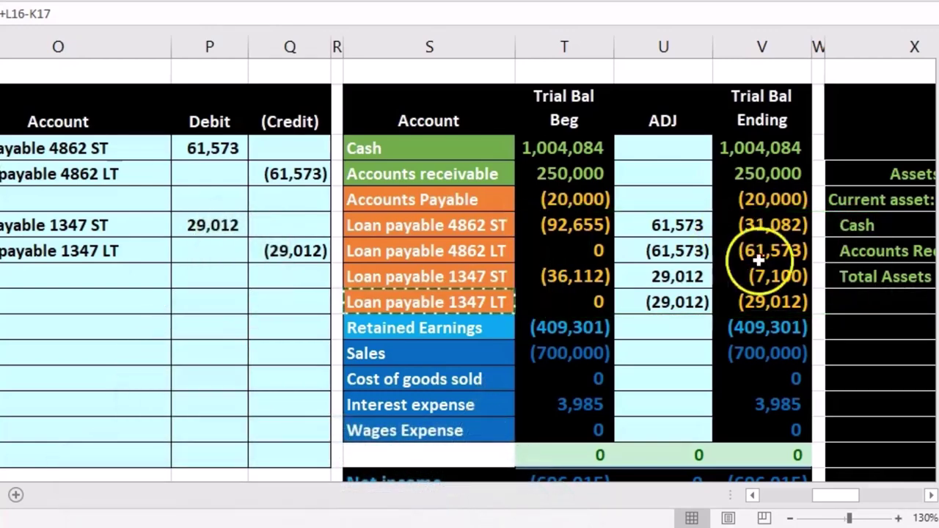
left_click(930, 496)
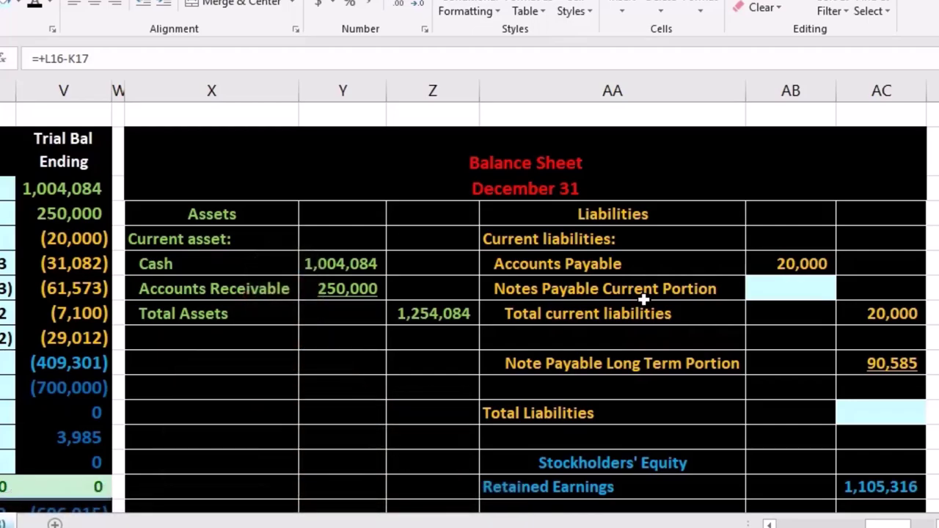
left_click(753, 296)
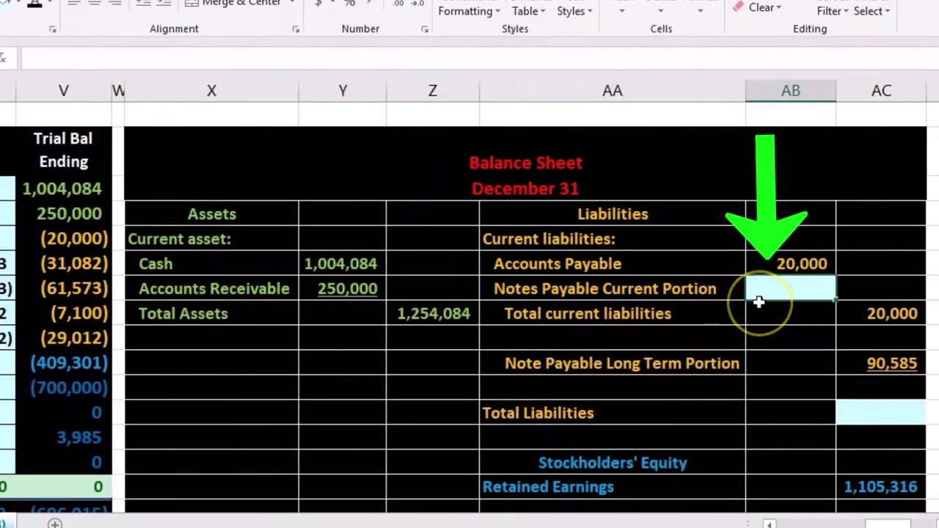
key("Left")
key("Left")
key("Left")
key("Left")
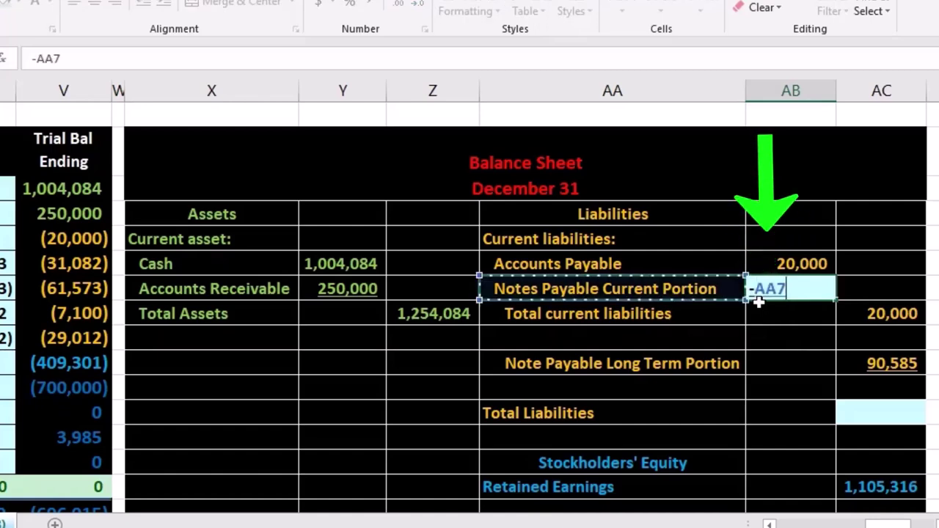
key("Left")
key("Left")
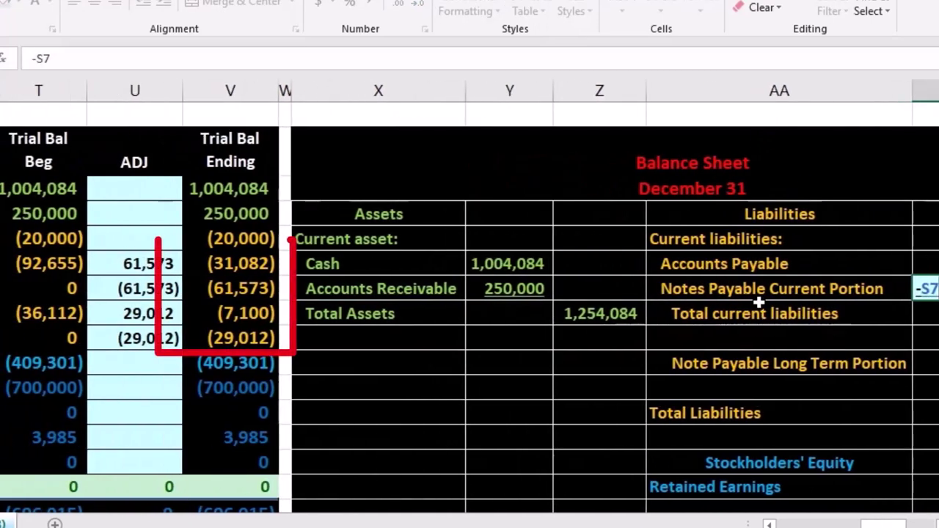
key("Right")
key("Right")
key("Right")
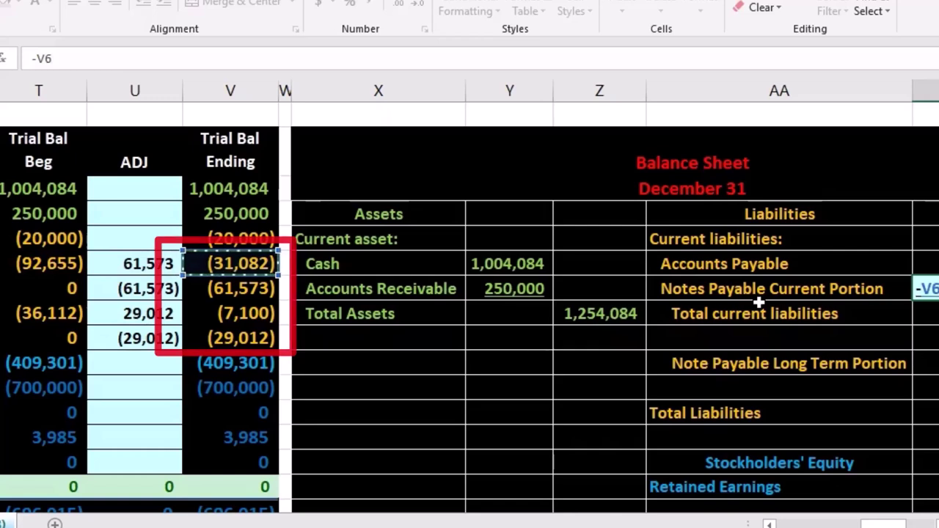
type("-")
left_click(260, 312)
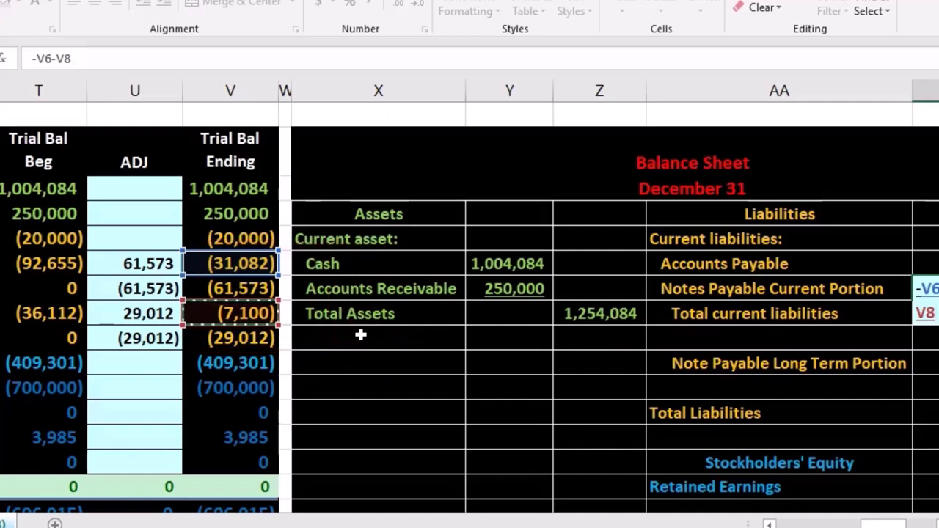
key("Return")
- Fill Note Payable Long Term Portion on the balance sheet with -V7-V9, combining the two long-term loans' ending trial balance amounts
left_click(650, 311)
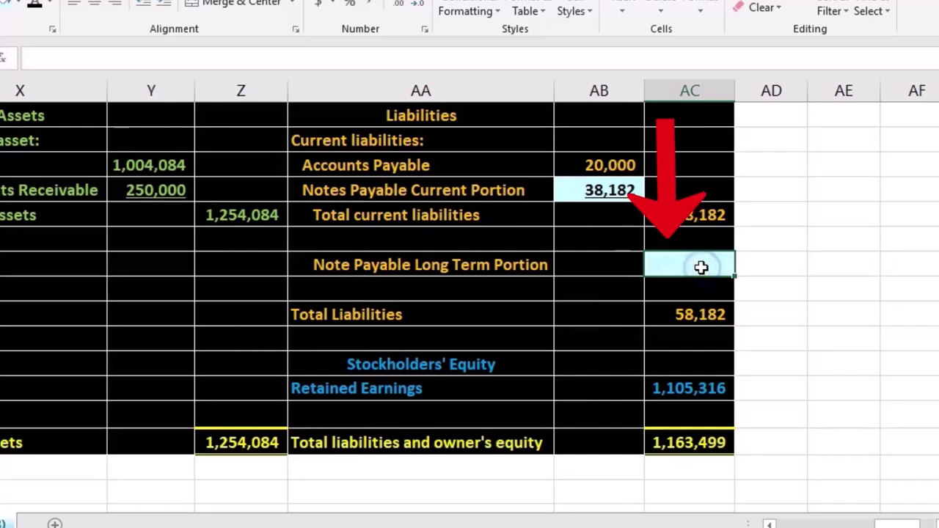
left_click(683, 308)
left_click(681, 270)
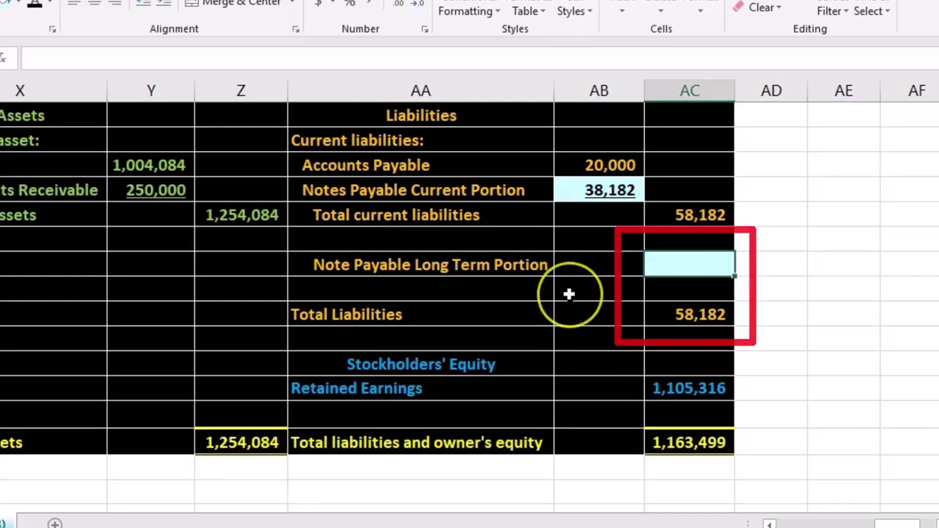
type("-")
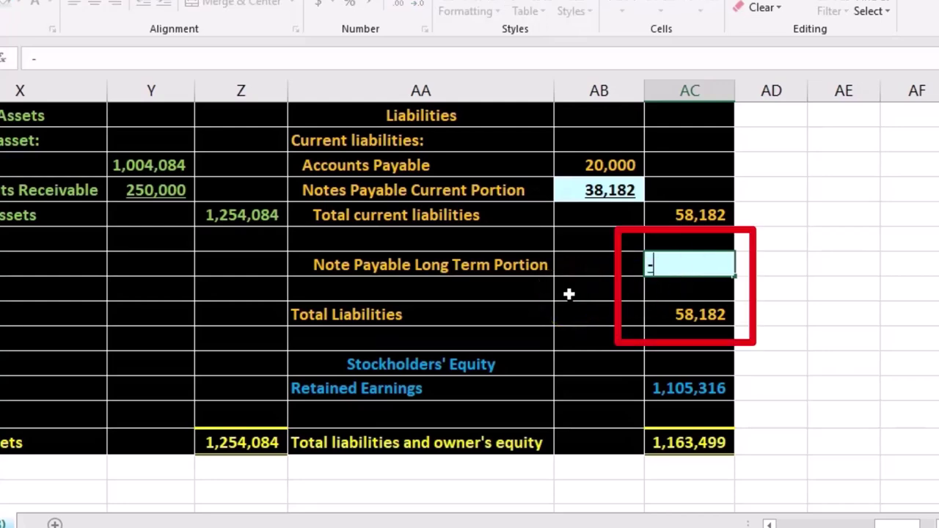
left_click(767, 518)
scroll(282, 381, "up", 2)
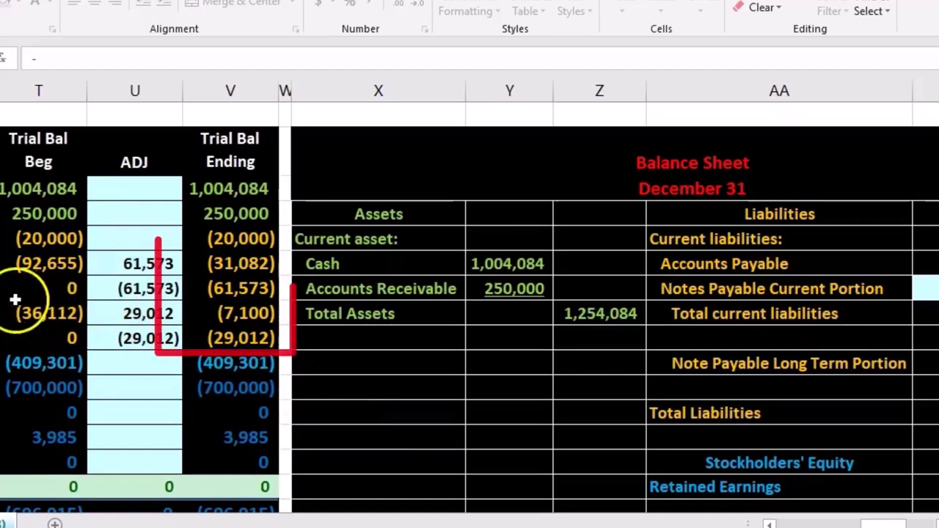
left_click(211, 287)
type("-")
left_click(216, 338)
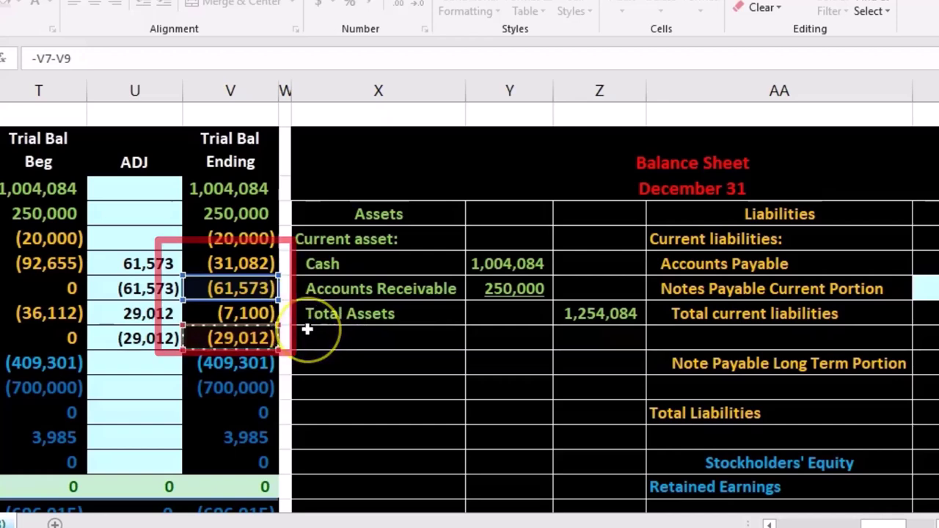
key("Return")
- Compare total assets with total liabilities and owner's equity on the balance sheet, and review the ending trial balance
key("Right")
key("Right")
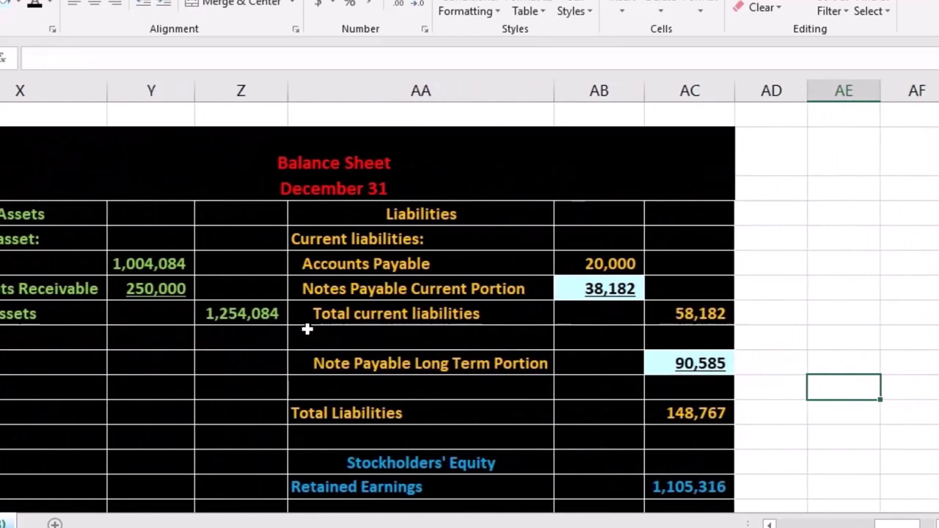
scroll(562, 375, "down", 2)
left_click(220, 445)
left_click(705, 442)
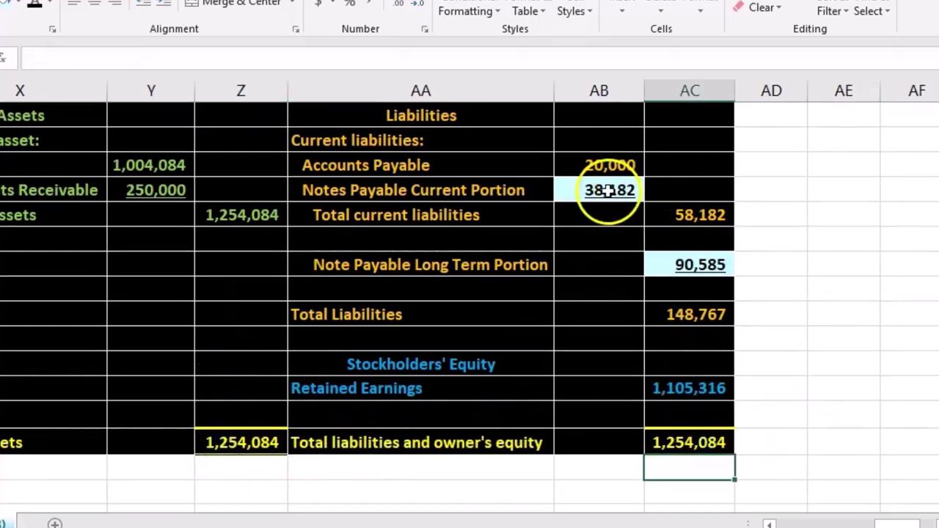
left_click(770, 524)
left_click(770, 523)
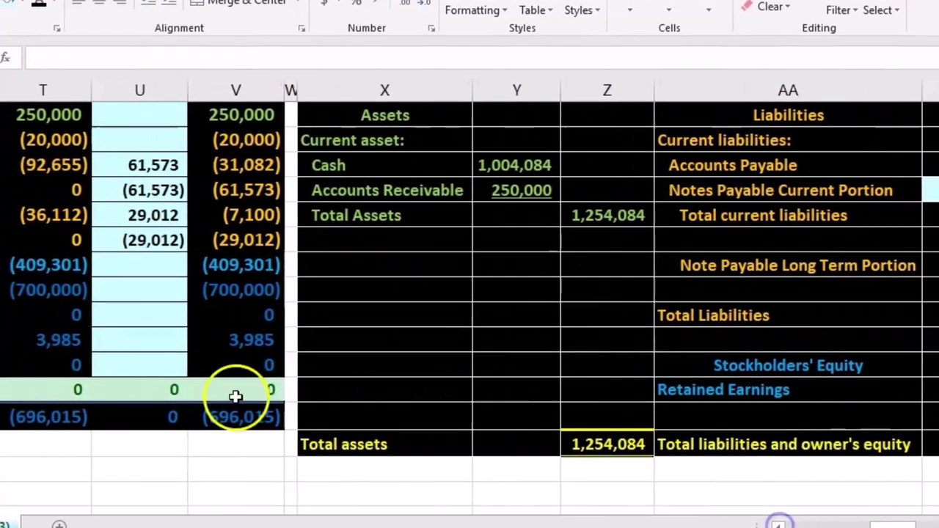